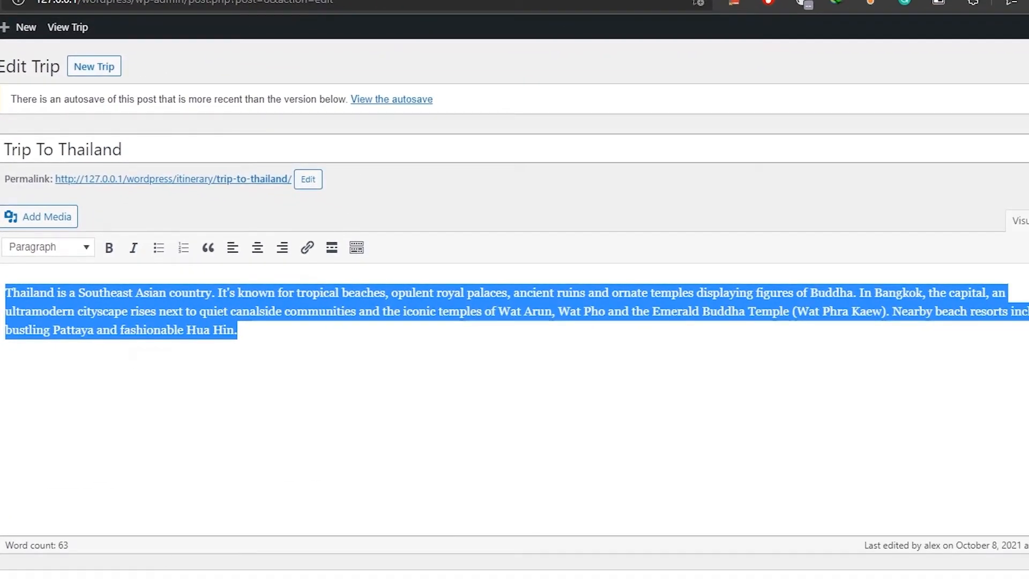
Review the Thailand trip's description and its excerpt text
left_click_drag(610, 546, 120, 341)
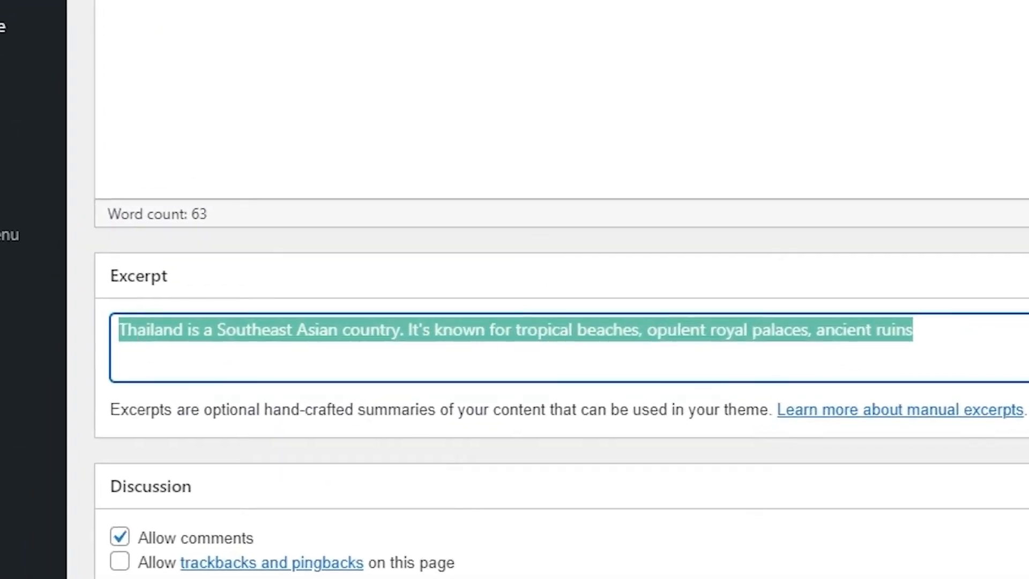
left_click(912, 330)
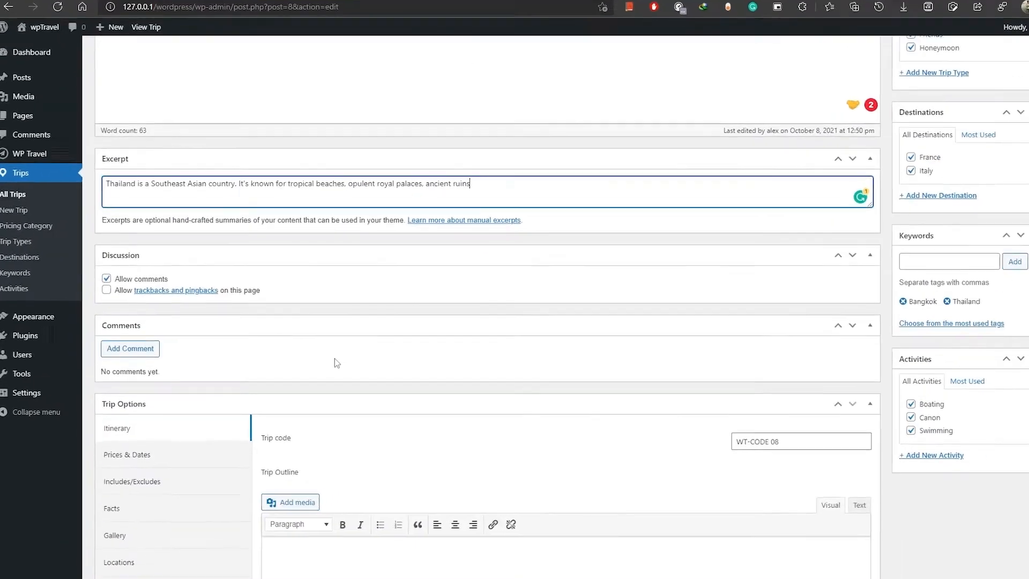
scroll(335, 358, "down", 3)
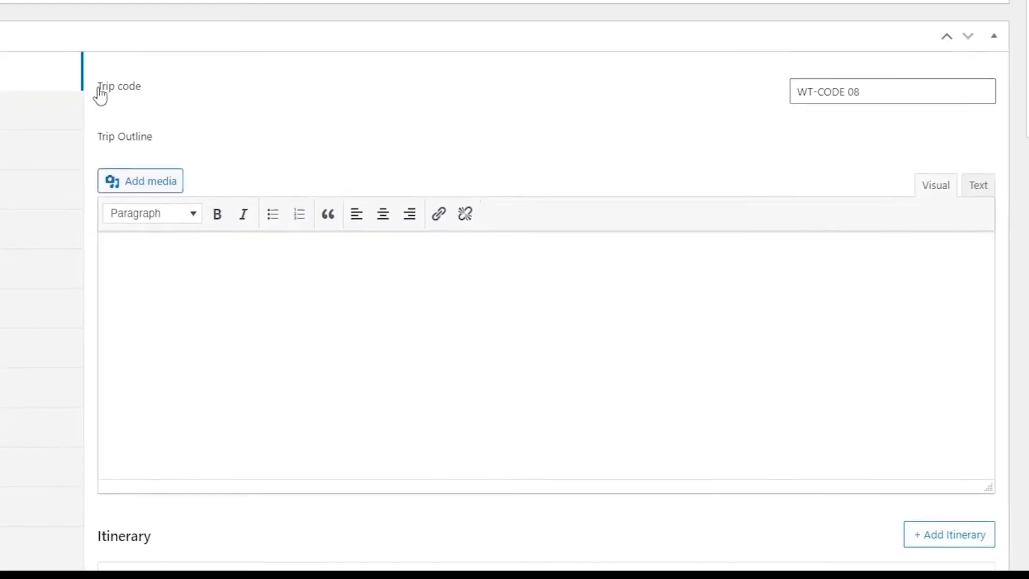
Examine the trip code, trip outline and itinerary settings, and how they appear on the published trip page
left_click_drag(335, 106, 383, 107)
left_click(341, 166)
left_click_drag(106, 141, 157, 142)
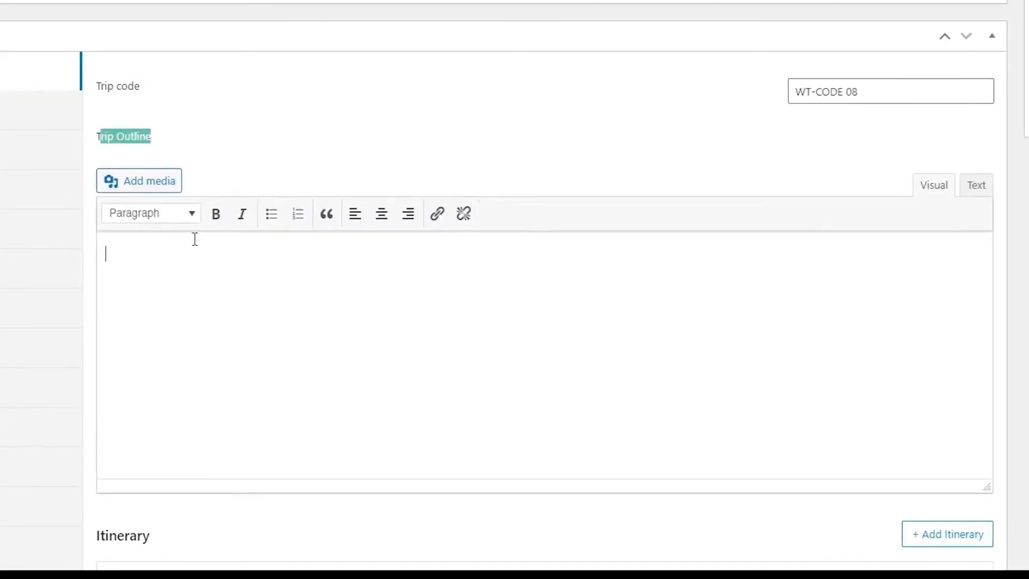
scroll(202, 427, "down", 3)
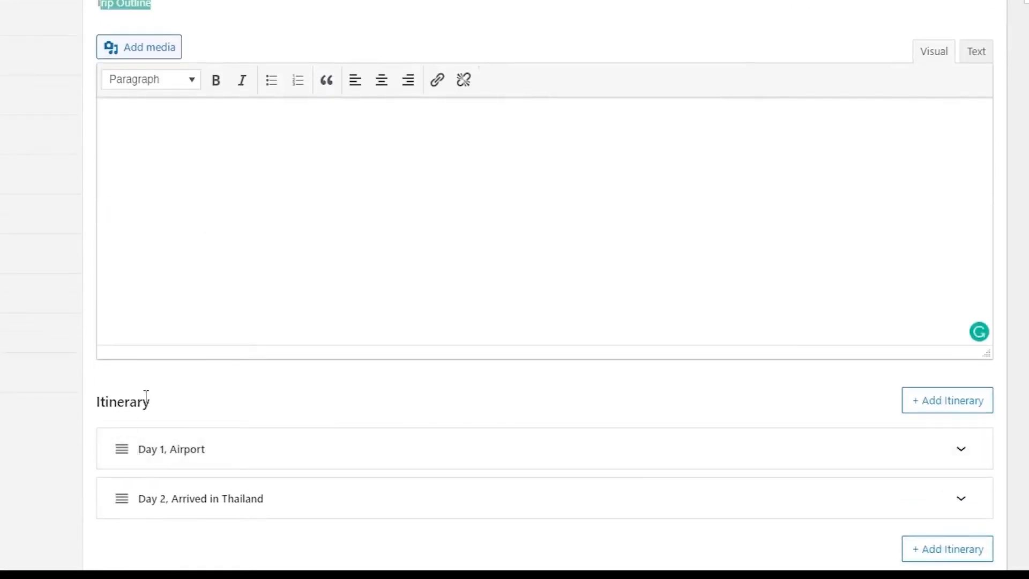
scroll(220, 407, "up", 3)
mouse_move(858, 92)
left_mouse_down()
mouse_move(815, 95)
mouse_move(852, 91)
mouse_move(820, 96)
mouse_move(863, 102)
left_mouse_up()
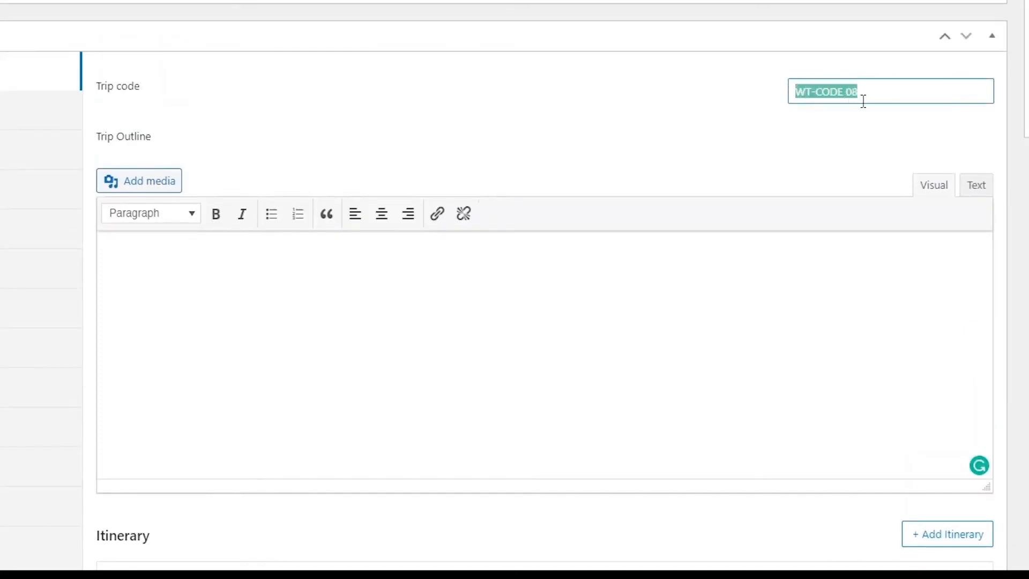
left_click(872, 96)
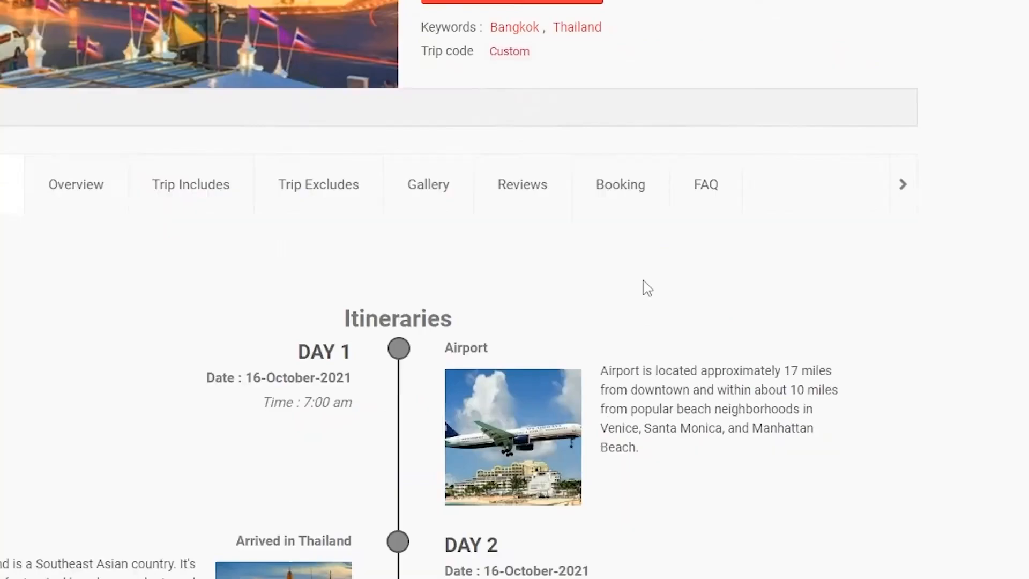
scroll(645, 287, "down", 4)
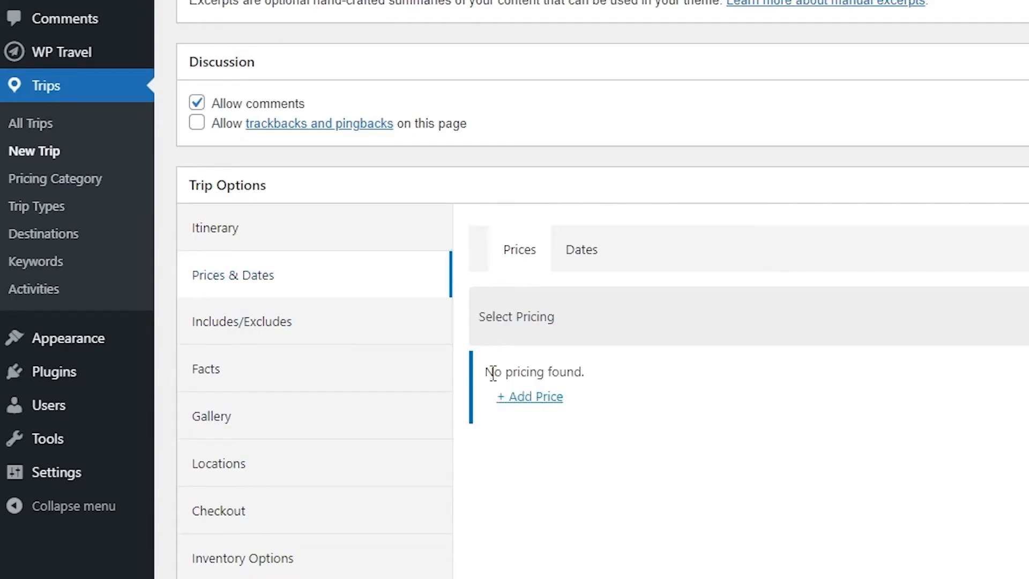
Add a price to the new trip and check the available pricing types, keeping Multiple Pricing
left_click(536, 397)
scroll(592, 414, "down", 5)
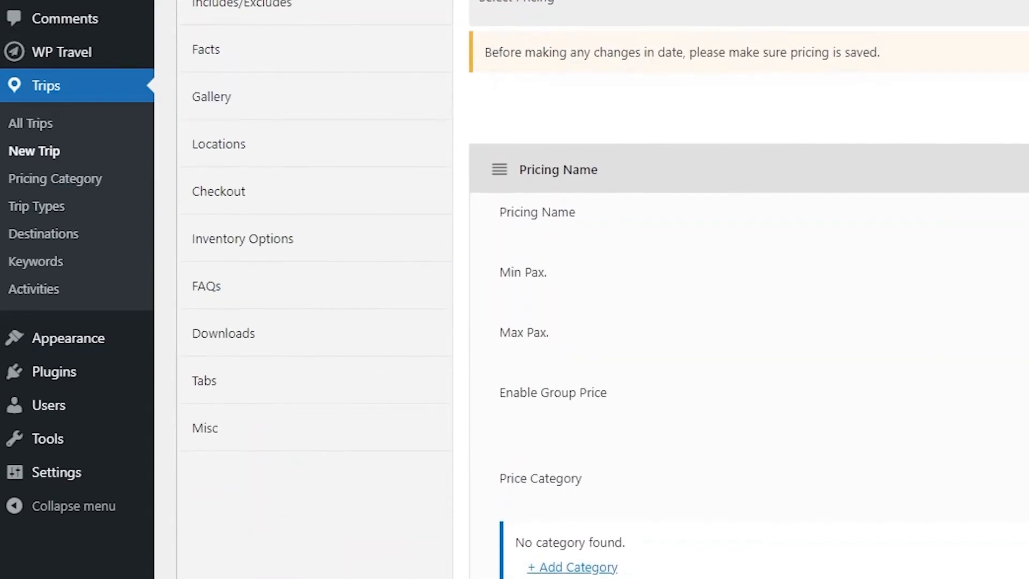
scroll(589, 290, "up", 3)
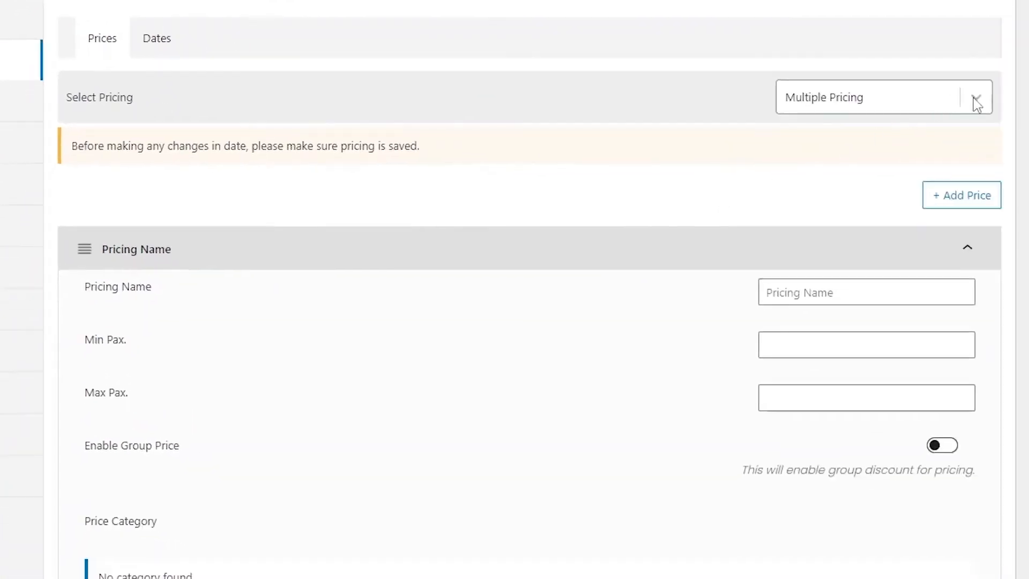
left_click(973, 98)
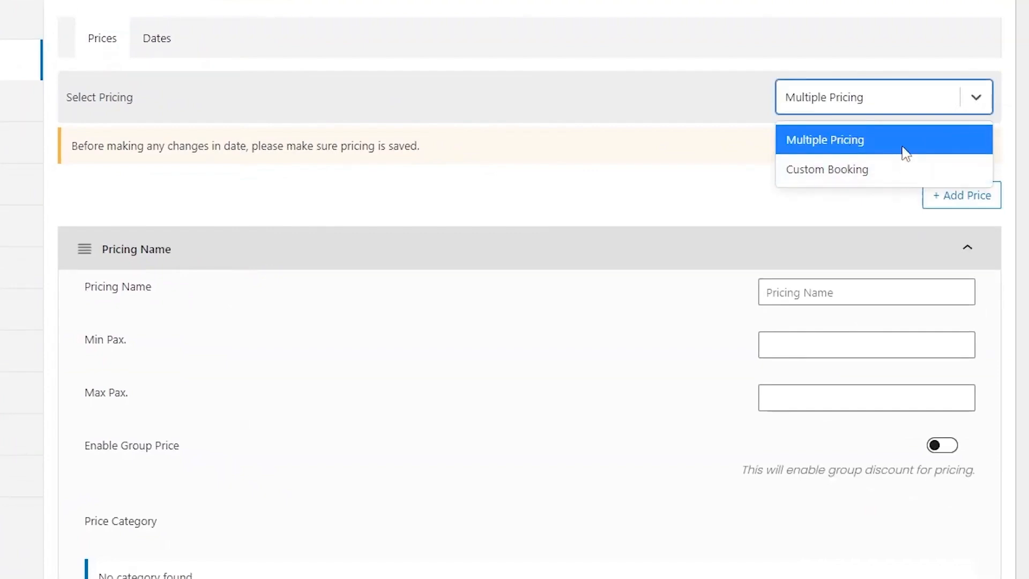
left_click(739, 185)
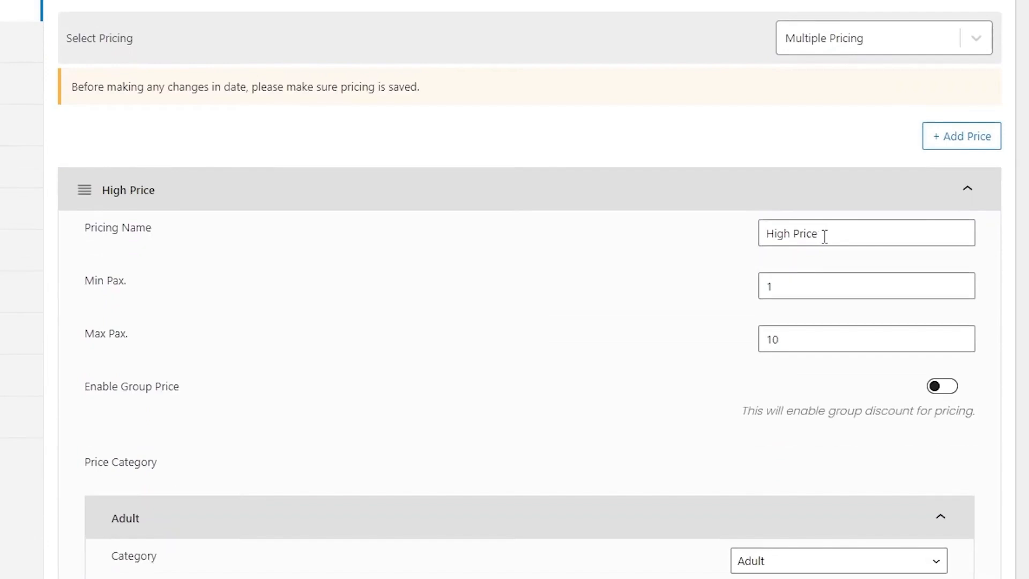
Examine the pricing name, Min Pax and Max Pax fields of the High Price pricing
mouse_move(824, 236)
left_mouse_down()
mouse_move(766, 236)
mouse_move(817, 235)
left_mouse_up()
left_click(861, 239)
left_click(831, 238)
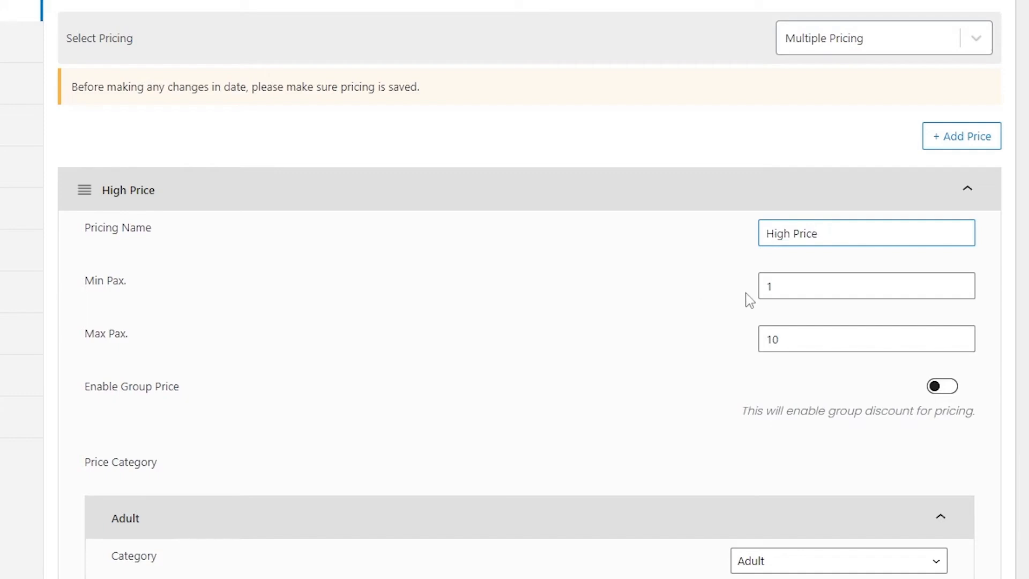
left_click(772, 288)
double_click(773, 289)
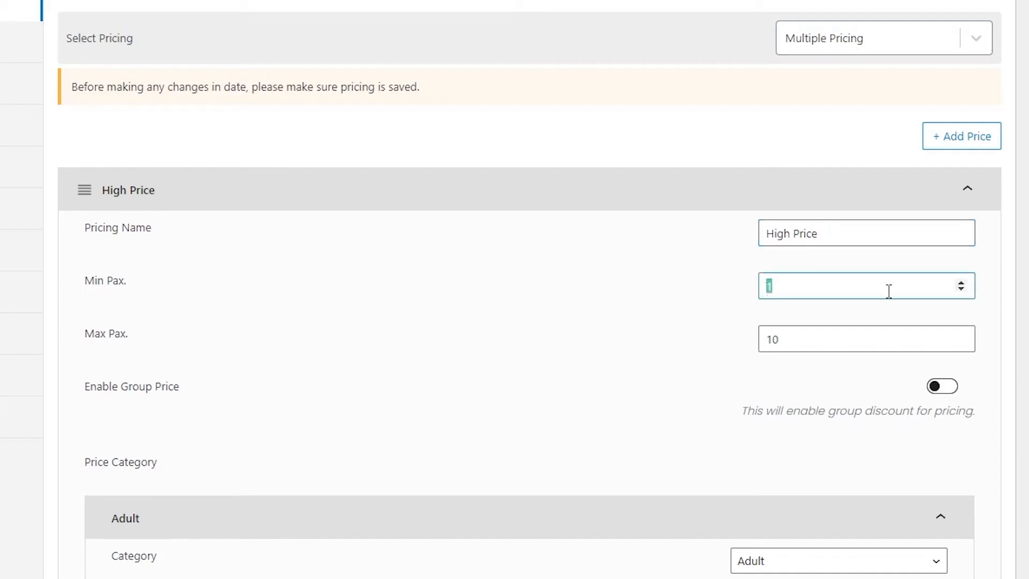
left_click(961, 283)
left_click(961, 291)
double_click(773, 337)
left_click(782, 341)
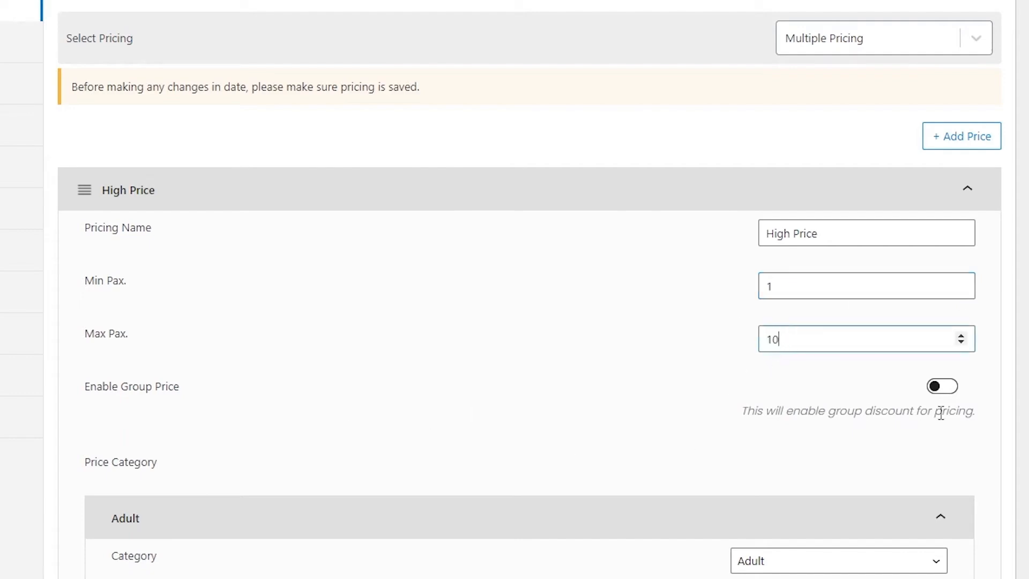
Switch the High Price pricing's group price option on and back off, and read its group discount note
left_click(943, 388)
left_click(943, 388)
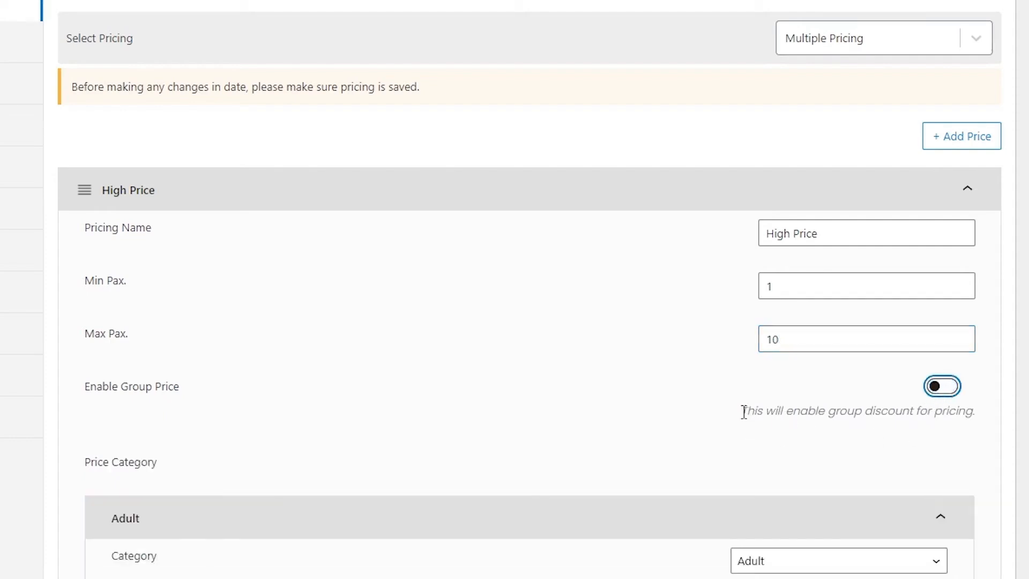
left_click_drag(776, 412, 958, 411)
left_click(919, 434)
Examine the Adult price category settings and the Trip Extras option of the High Price pricing
scroll(783, 437, "down", 3)
scroll(710, 436, "down", 2)
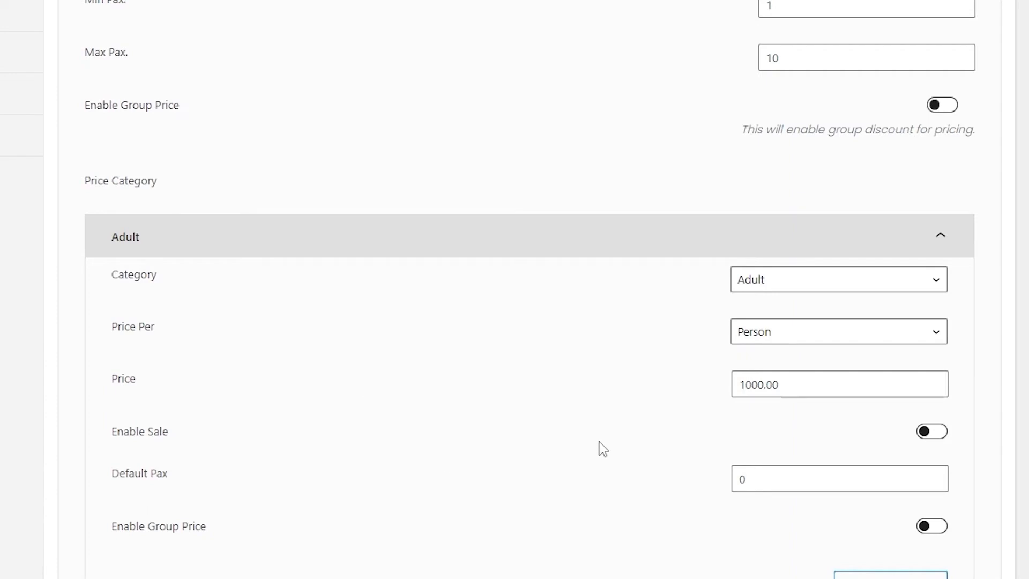
scroll(718, 448, "down", 3)
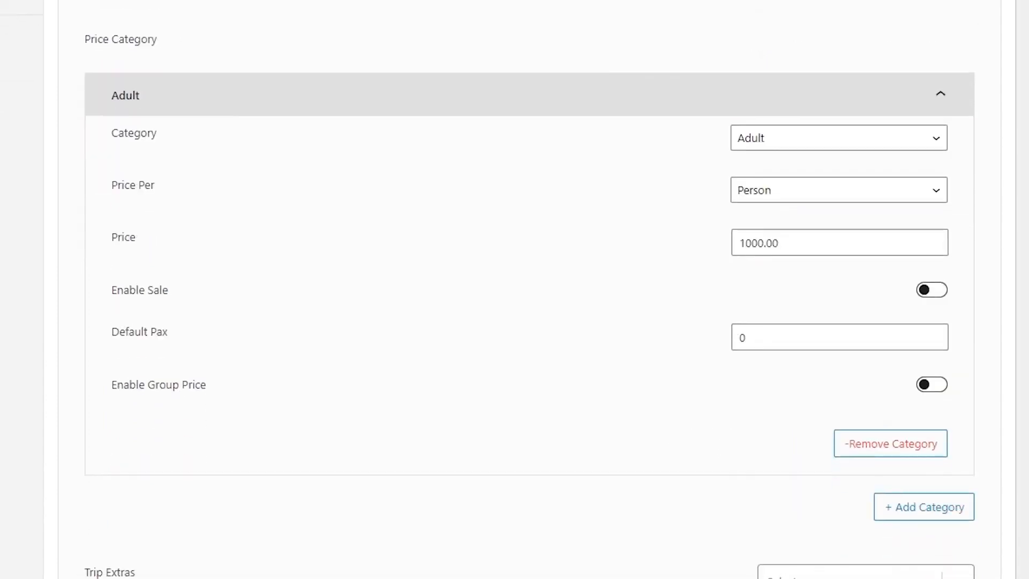
left_click_drag(70, 574, 166, 577)
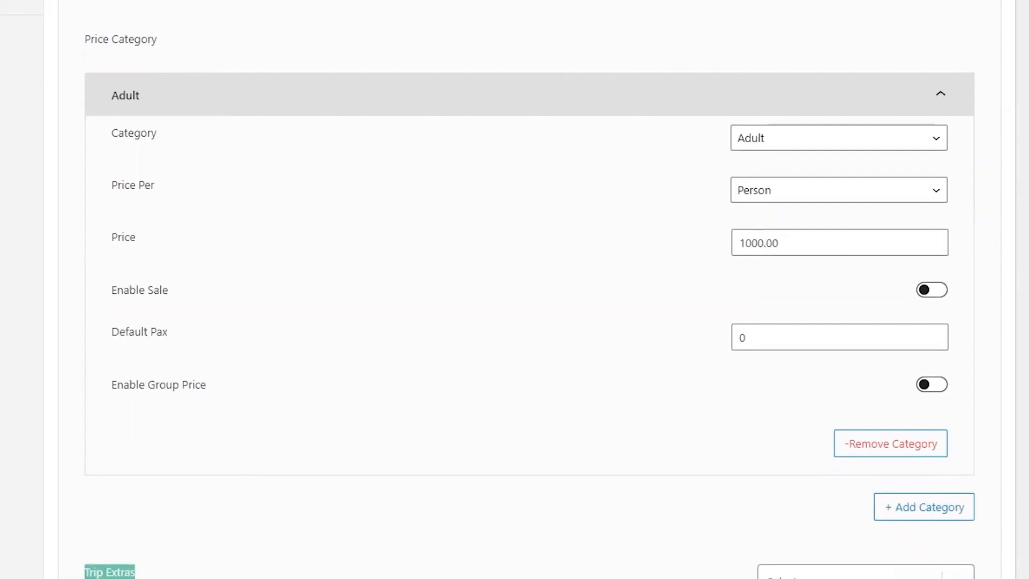
left_click(208, 552)
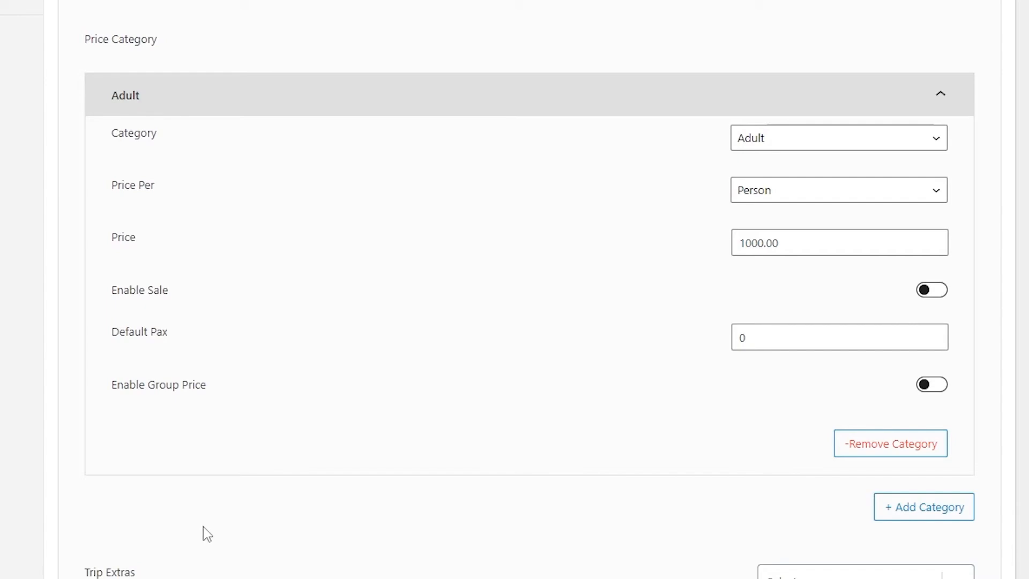
scroll(103, 156, "up", 5)
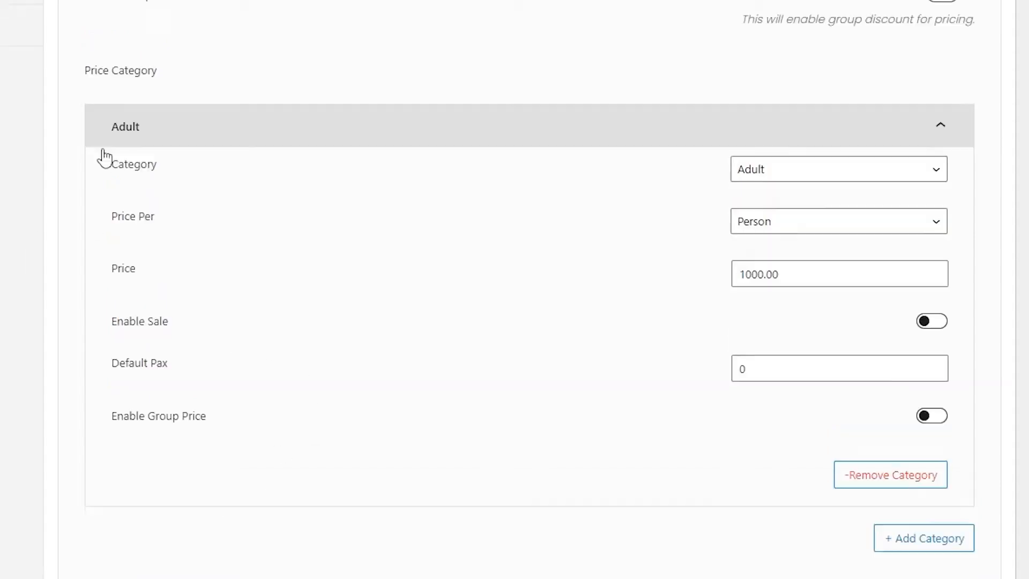
left_click(311, 156)
scroll(810, 231, "down", 1)
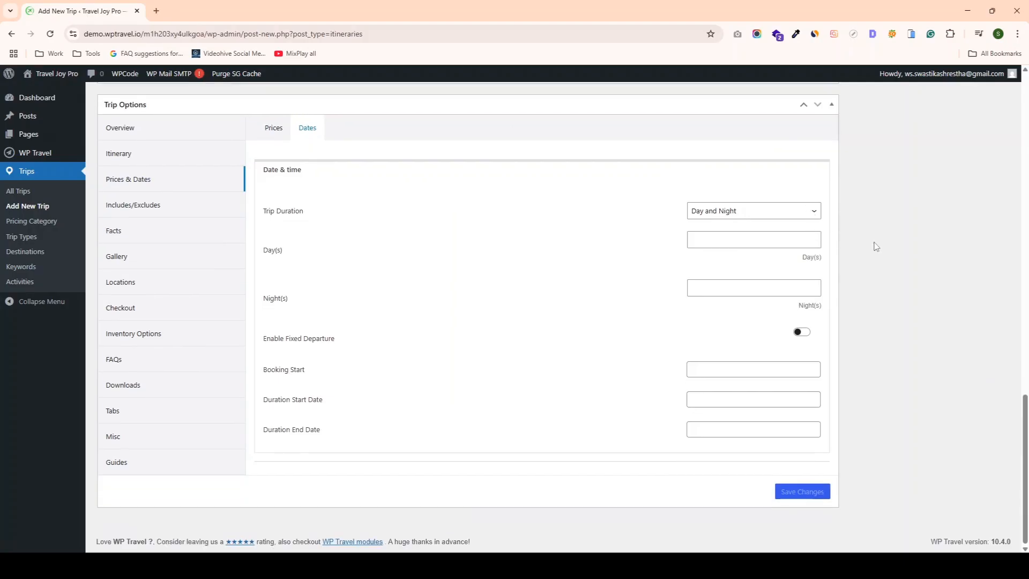
Examine the trip duration, day and night counts, booking start, and duration start and end date fields
left_click(790, 209)
left_click(791, 241)
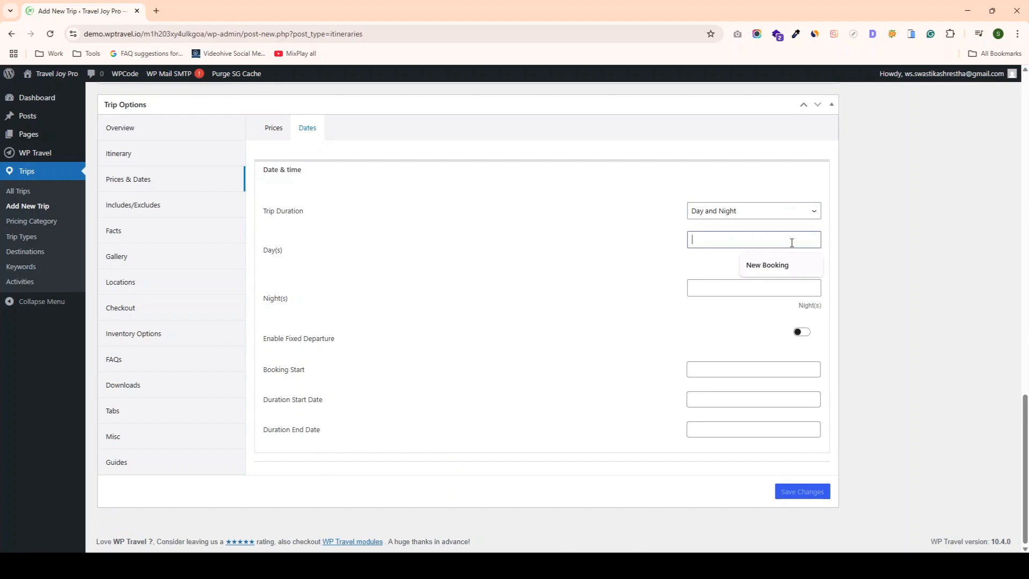
left_click(426, 270)
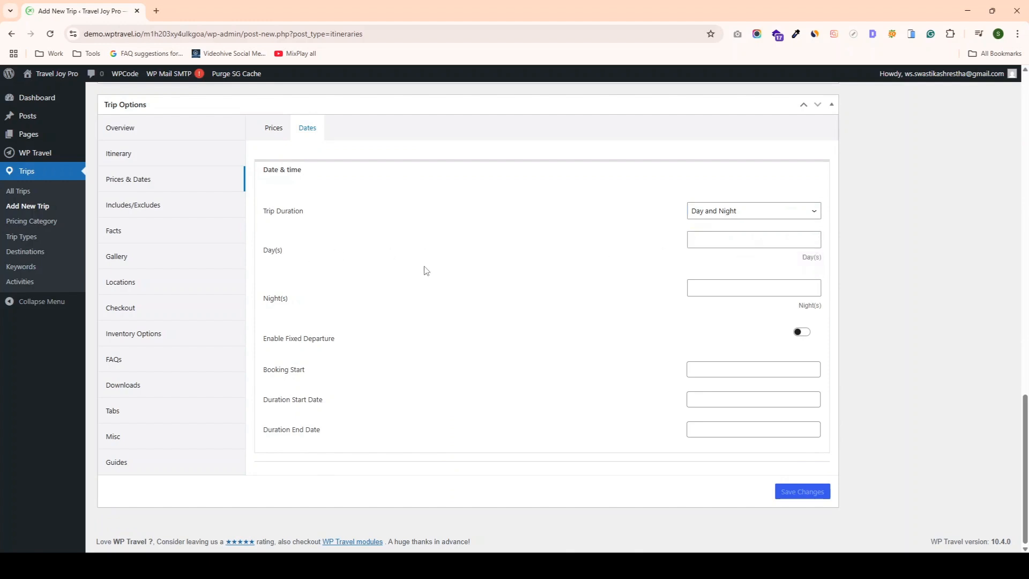
left_click(737, 289)
left_click(552, 310)
left_click_drag(265, 369, 322, 371)
left_click(332, 368)
left_click_drag(260, 396, 264, 429)
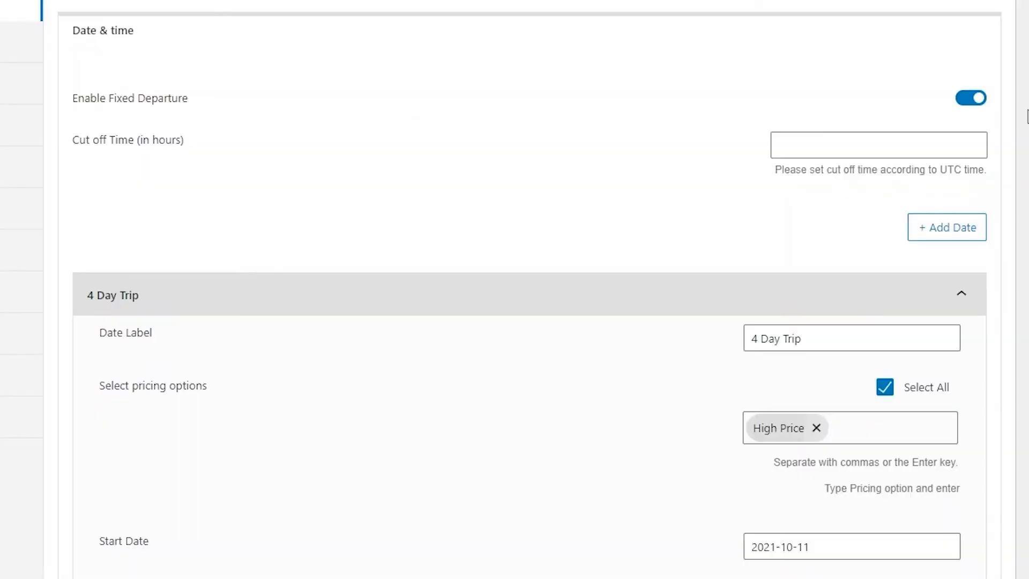
Disable fixed departure to try the trip duration mode for the dates
left_click(985, 103)
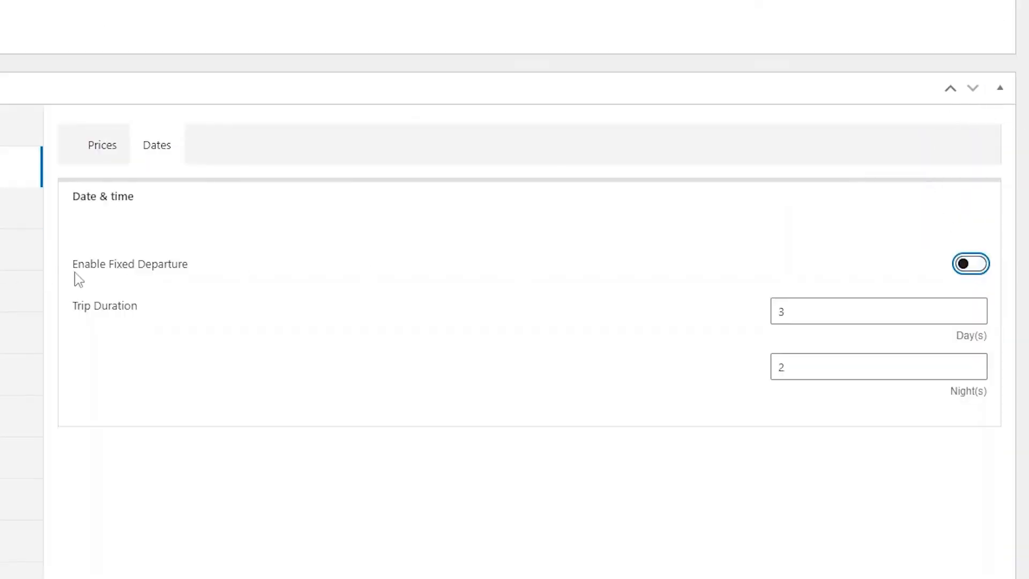
left_click_drag(74, 270, 192, 271)
left_click(312, 305)
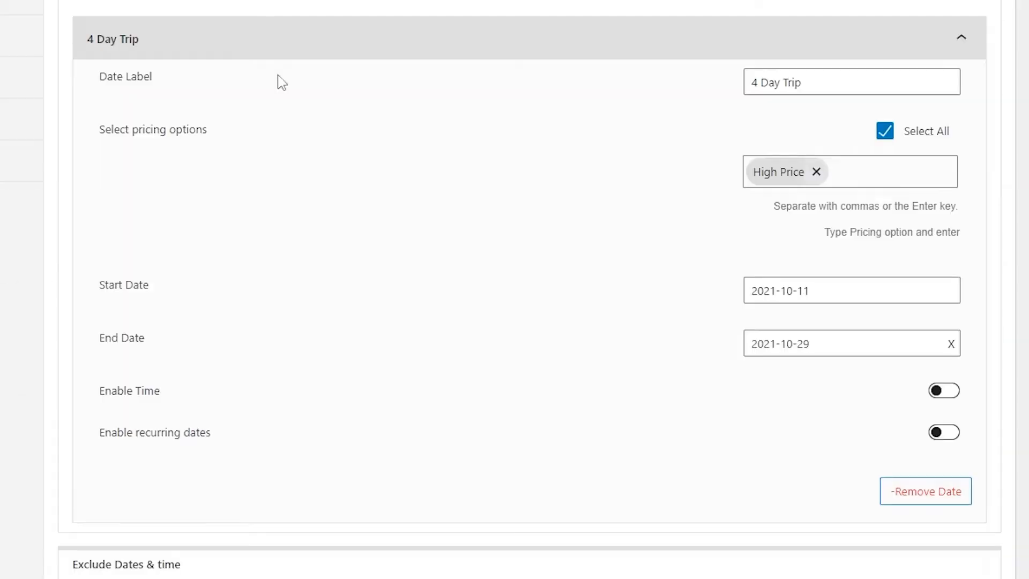
Examine the cut off time setting and the 4 Day Trip's date label, pricing options, start date and end date
scroll(278, 80, "up", 5)
left_click_drag(62, 165, 175, 170)
scroll(255, 207, "down", 7)
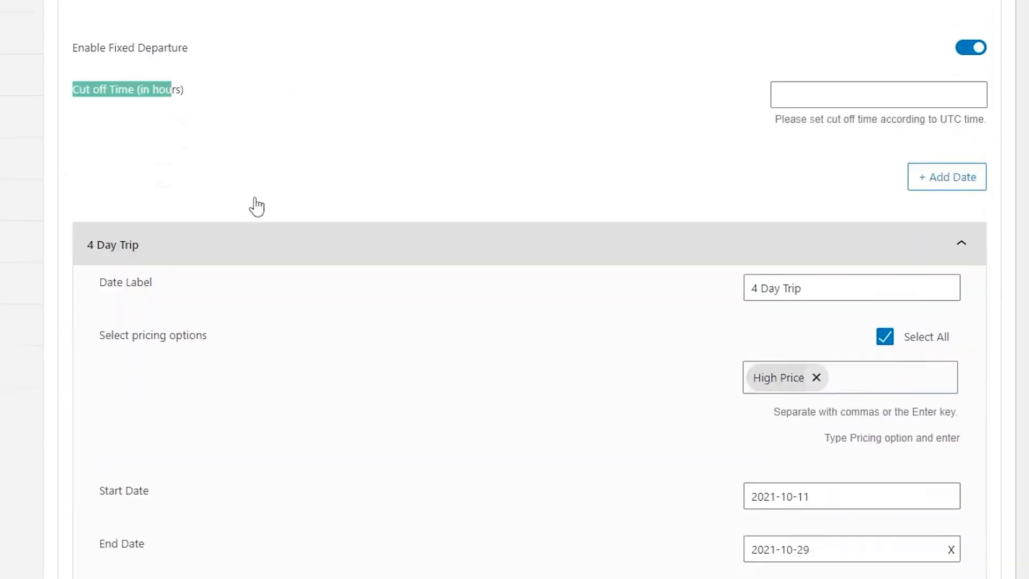
scroll(262, 202, "up", 5)
left_click(266, 402)
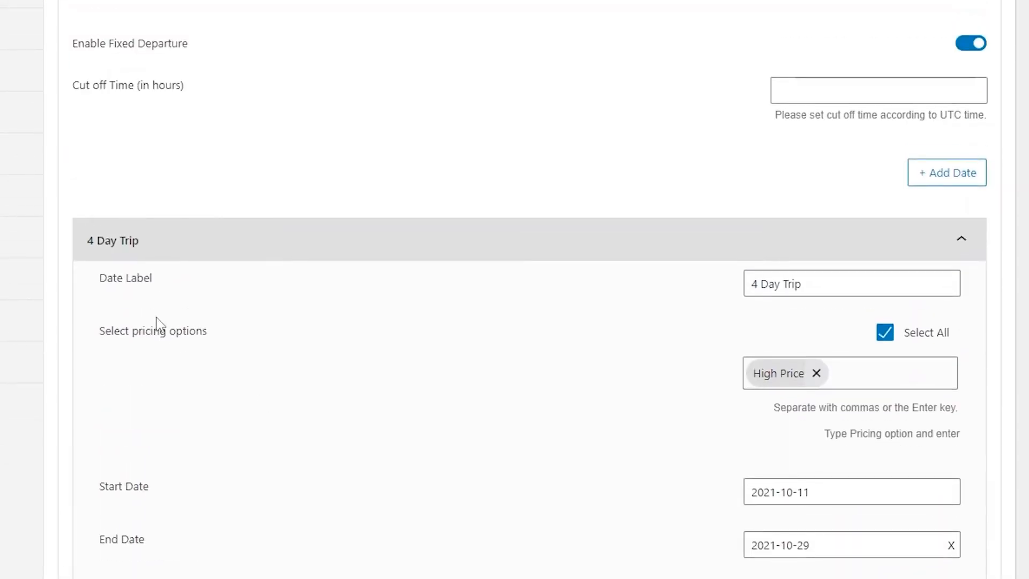
scroll(246, 344, "down", 3)
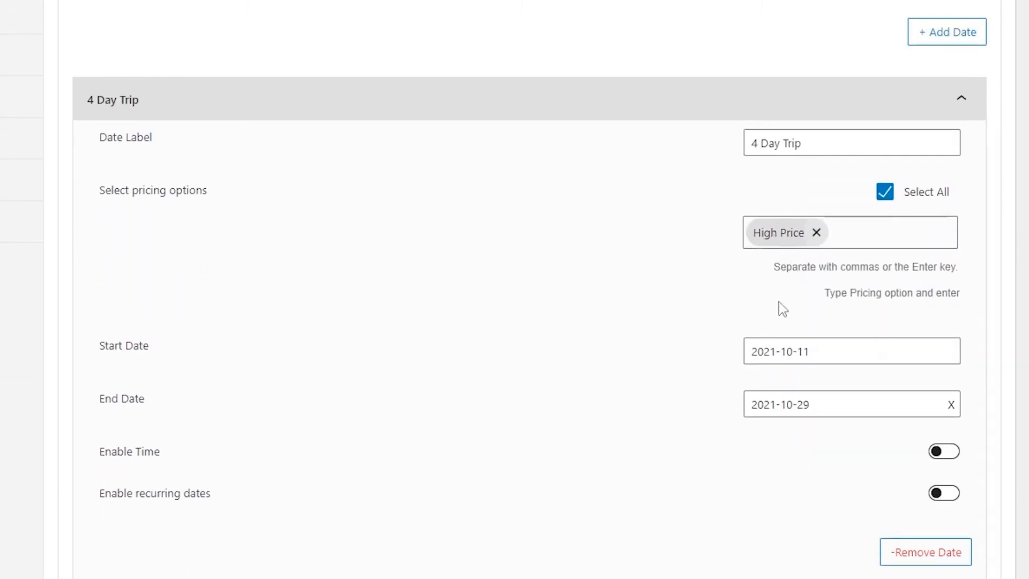
left_click(811, 405)
left_click(802, 447)
scroll(820, 422, "down", 2)
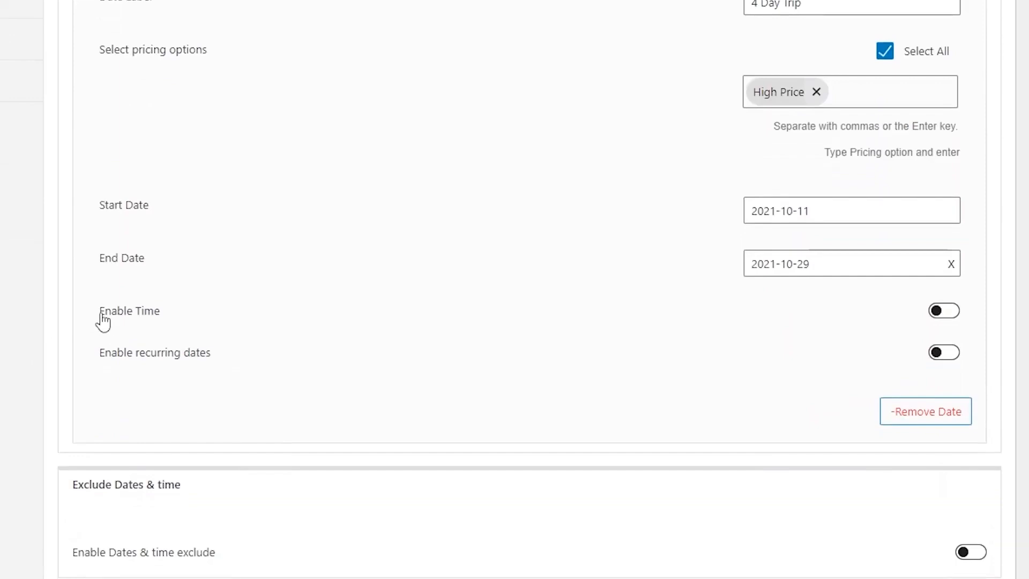
Check the 4 Day Trip's time and recurring date options, switching Enable Time on and back off
left_click_drag(100, 316, 154, 317)
left_click_drag(100, 353, 291, 381)
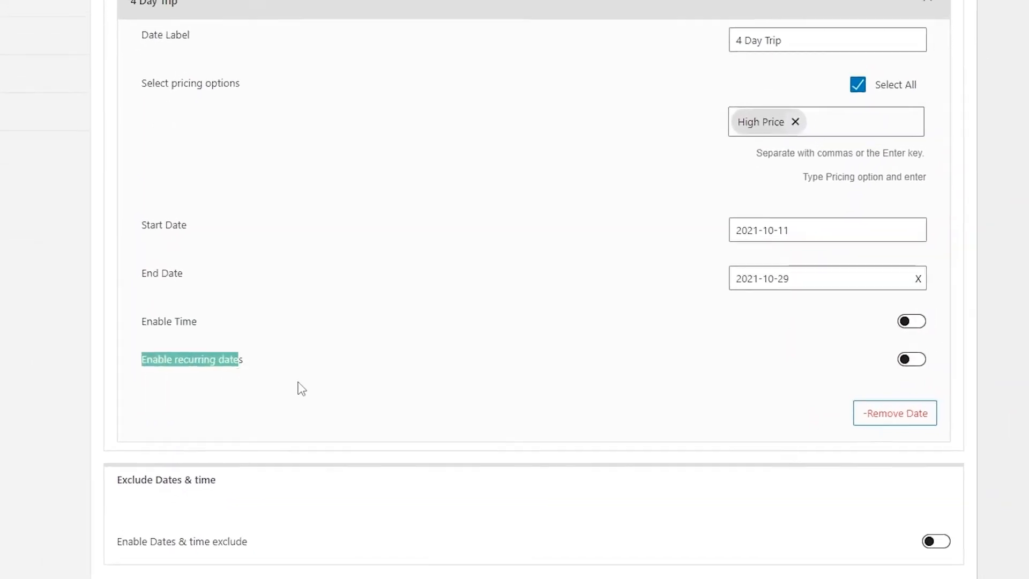
left_click(364, 391)
left_click(883, 340)
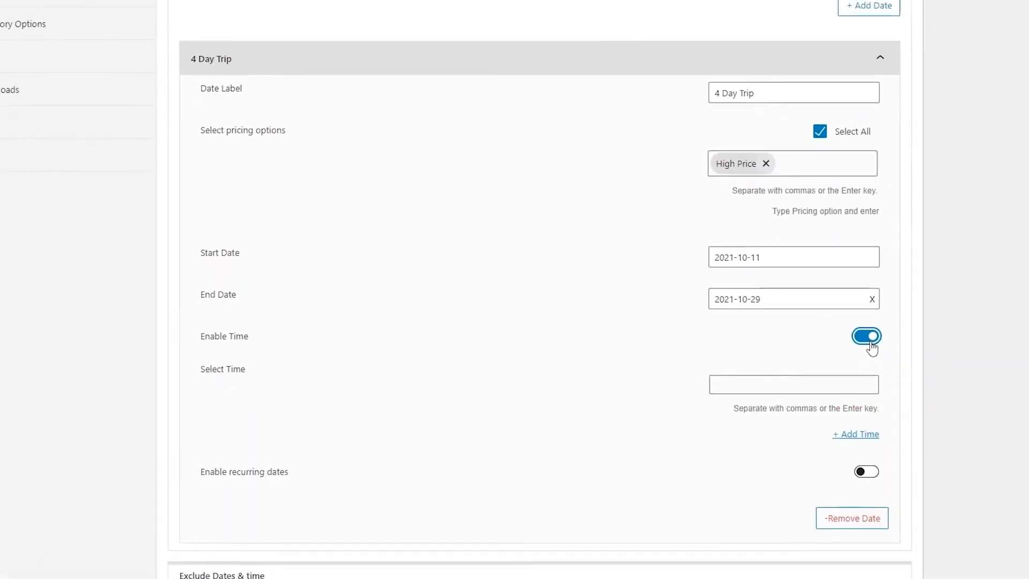
left_click(881, 337)
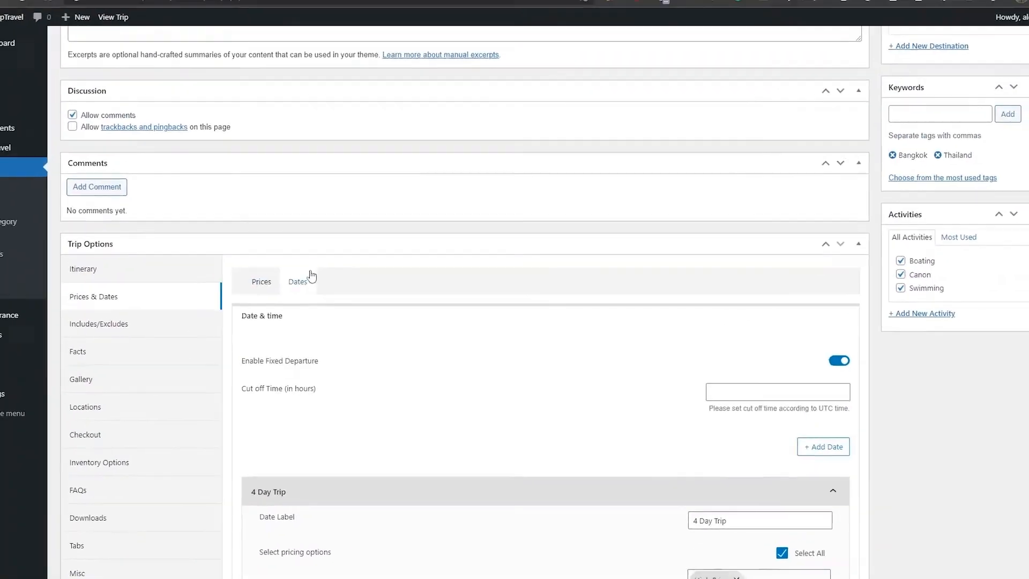
scroll(907, 201, "up", 8)
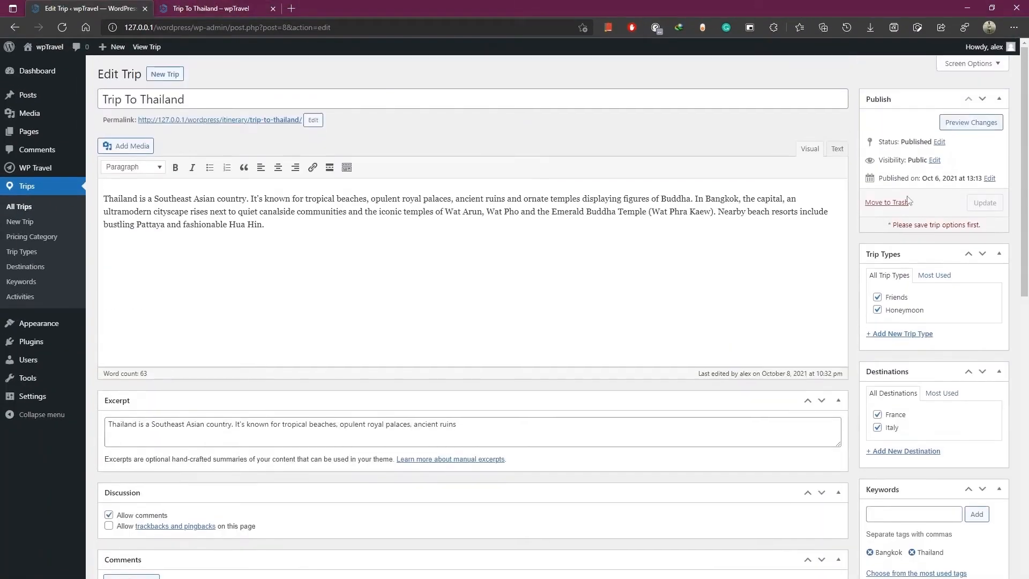
Preview the trip and select the High Price option in its booking section, checking the dates and price per person
left_click(970, 122)
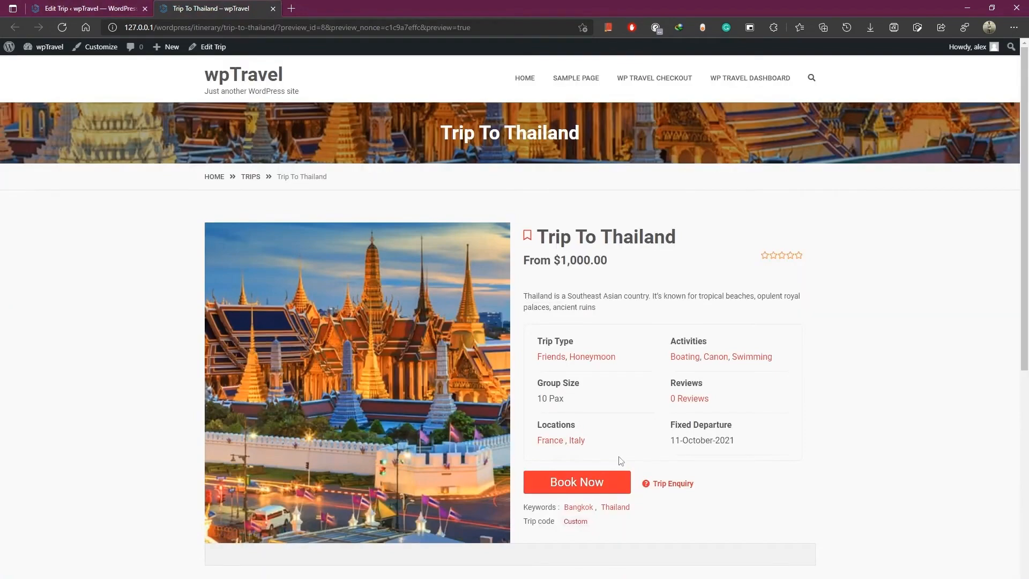
scroll(571, 319, "down", 3)
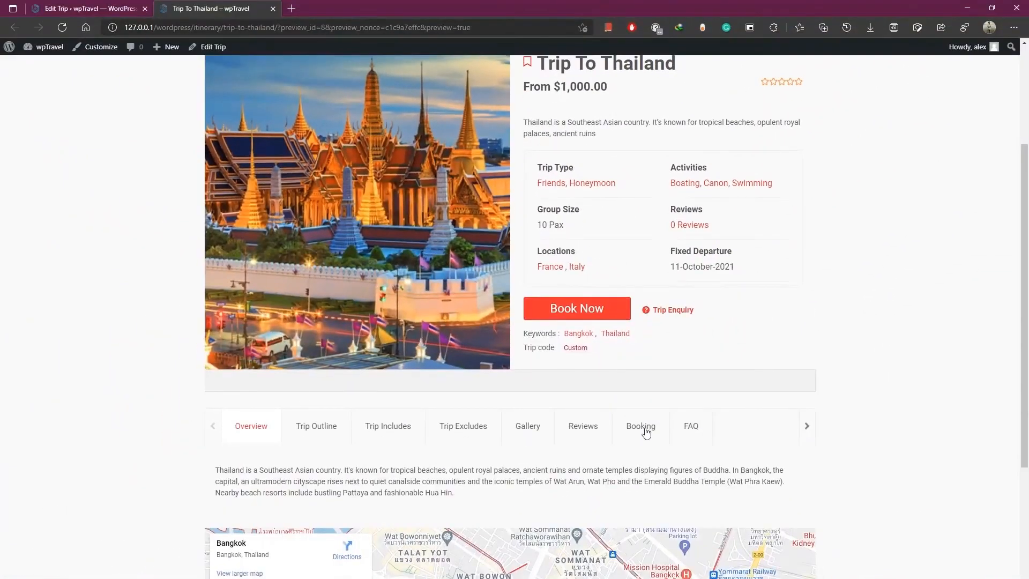
left_click(646, 432)
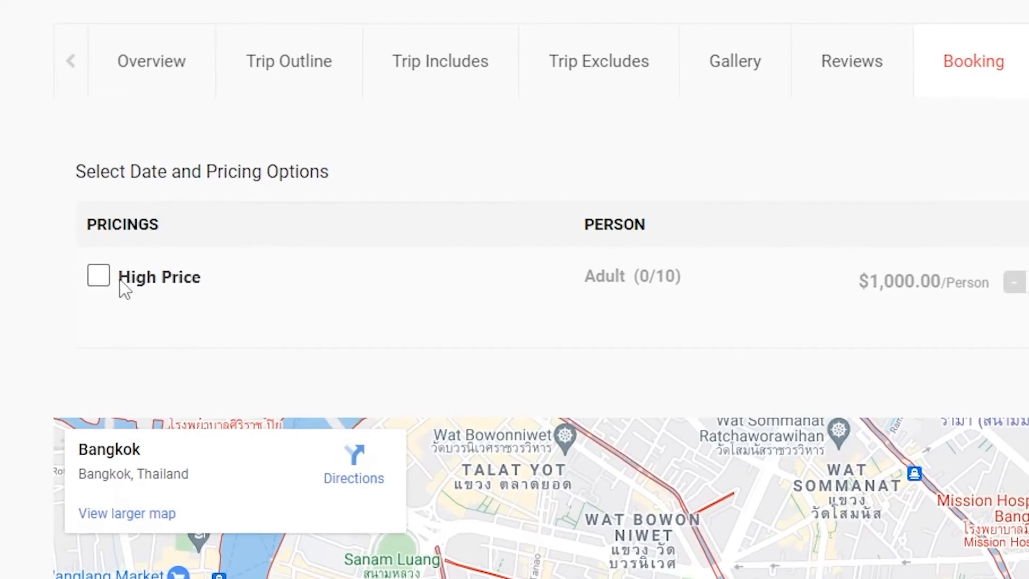
left_click(99, 276)
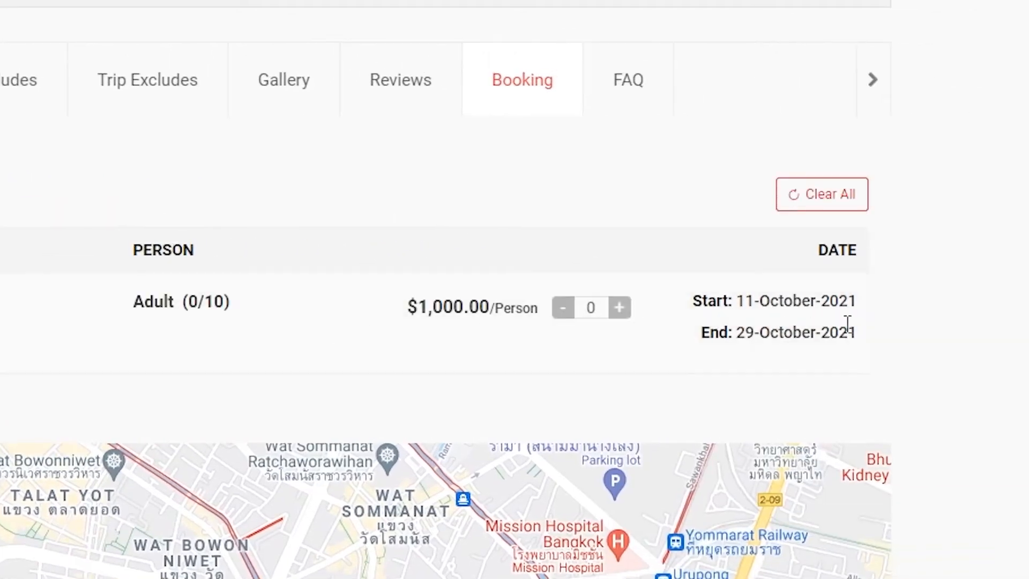
left_click_drag(873, 336, 735, 301)
left_click_drag(387, 307, 622, 316)
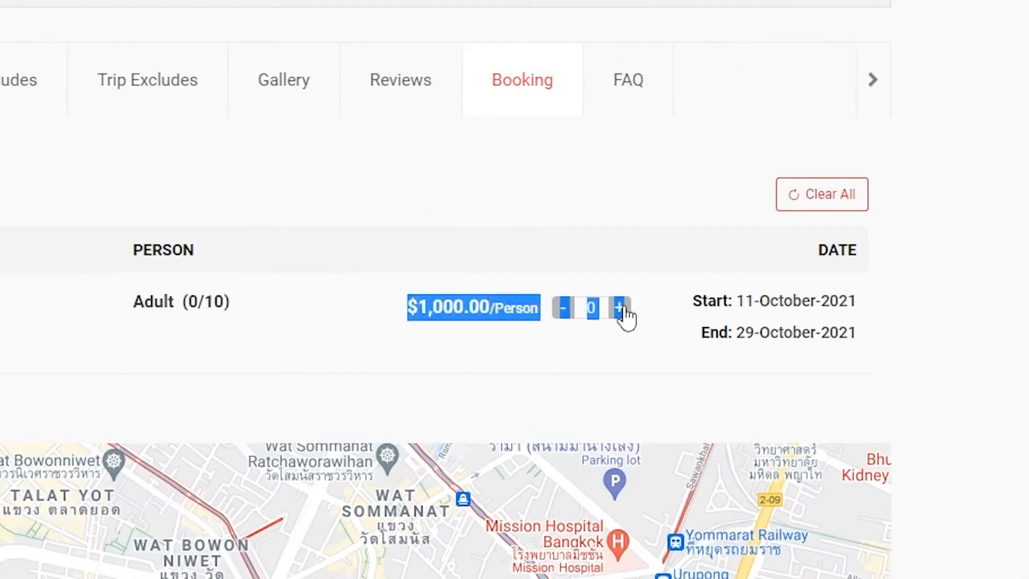
Try the Adult quantity control in both directions for the High Price option and finish at 10 persons
left_click(624, 322)
left_click(625, 319)
left_click(624, 319)
left_click(624, 320)
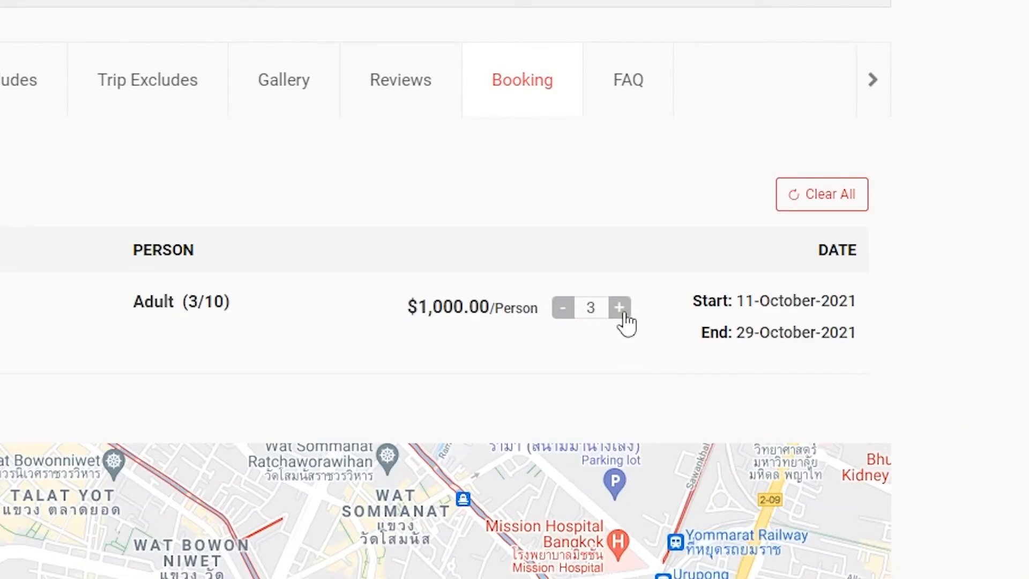
left_click(624, 319)
left_click(625, 320)
left_click(625, 320)
left_click(625, 319)
left_click(625, 316)
left_click(565, 314)
left_click(565, 314)
left_click(565, 313)
left_click(613, 311)
left_click(613, 311)
left_click(614, 310)
left_click(613, 309)
left_click(617, 311)
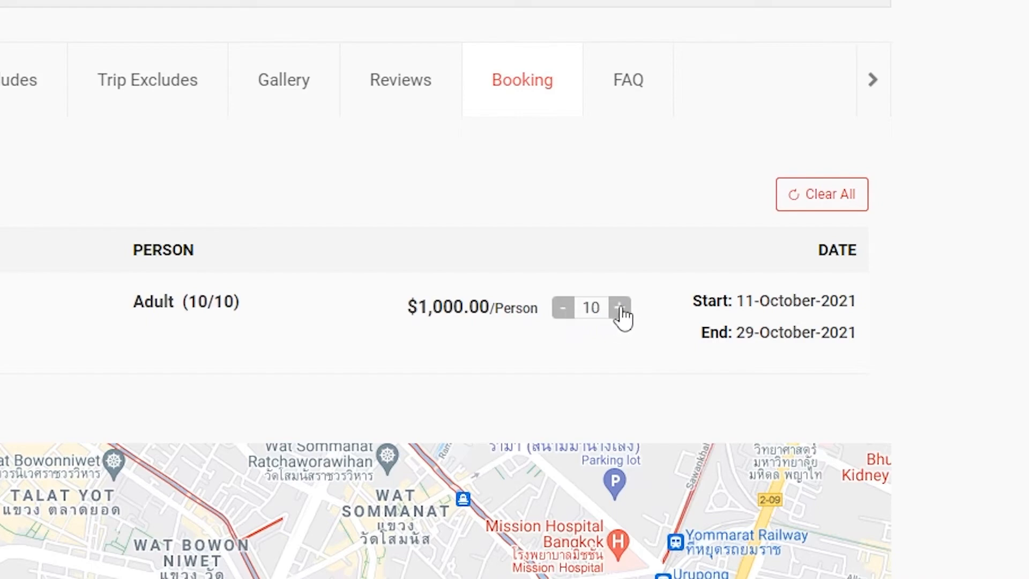
left_click(620, 311)
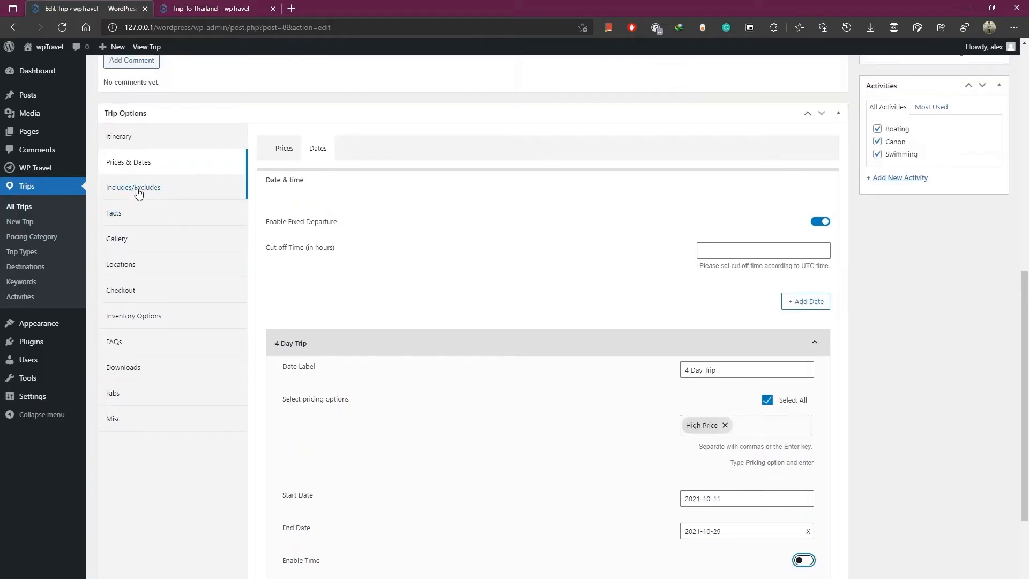
Review the trip's includes and excludes lists in the editor and on the trip preview page
left_click(162, 192)
left_click(110, 191)
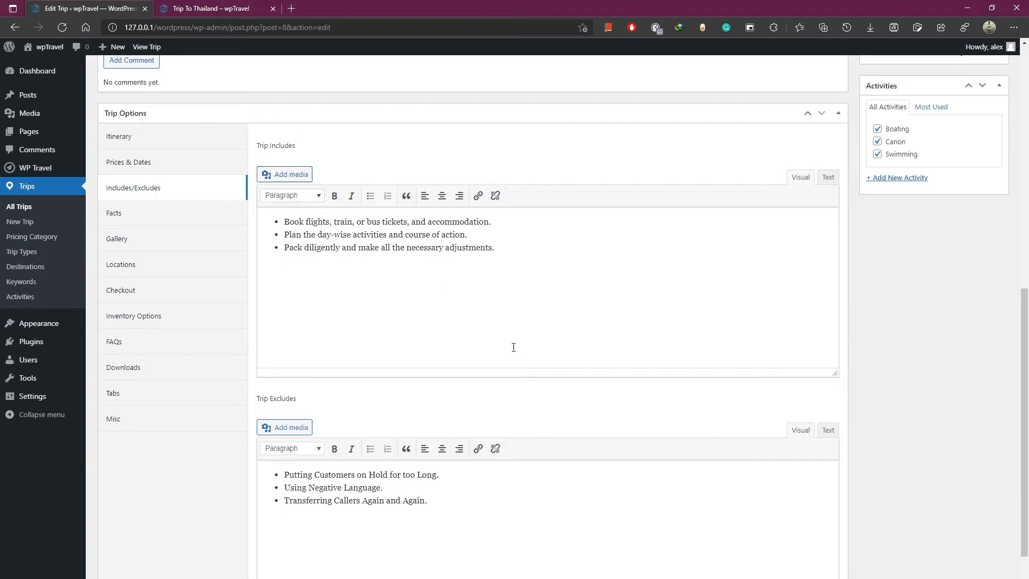
key("ctrl+Tab")
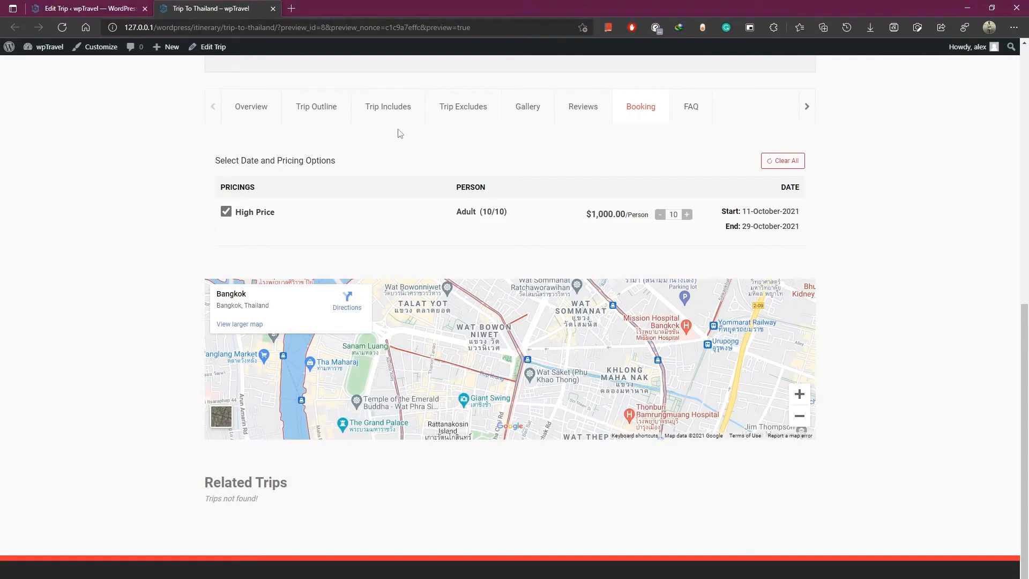
left_click(390, 110)
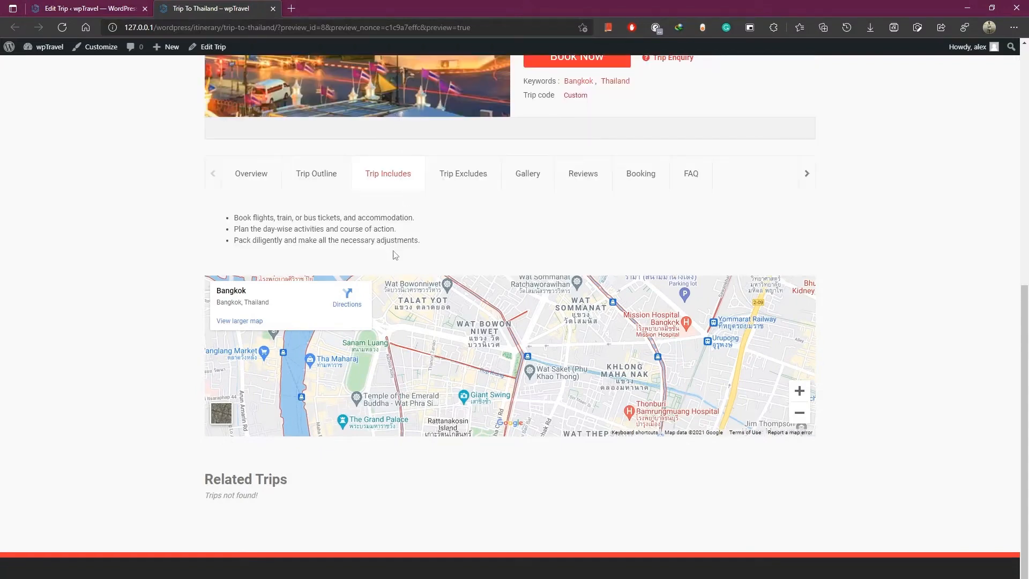
left_click_drag(426, 250, 225, 215)
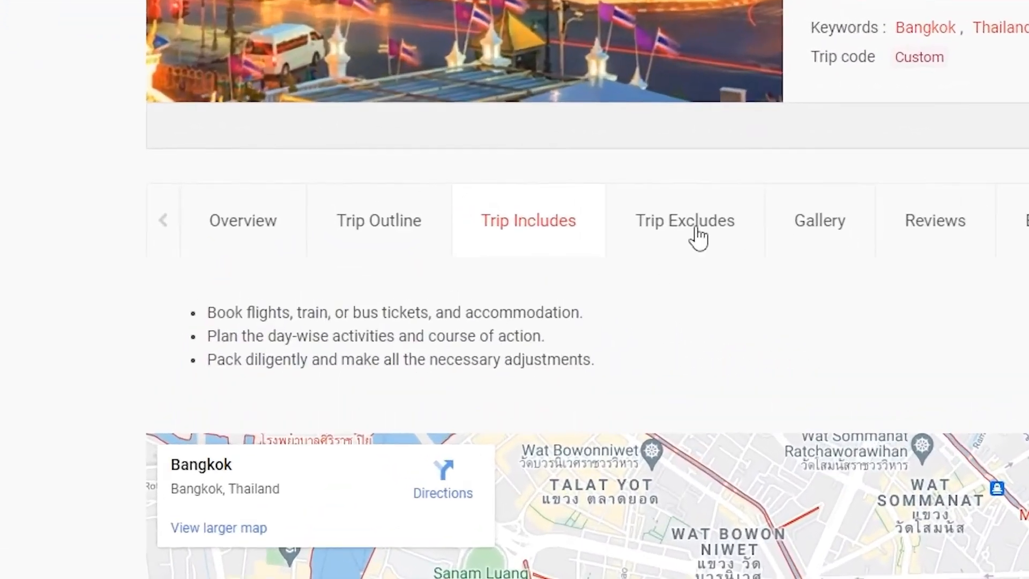
left_click(490, 178)
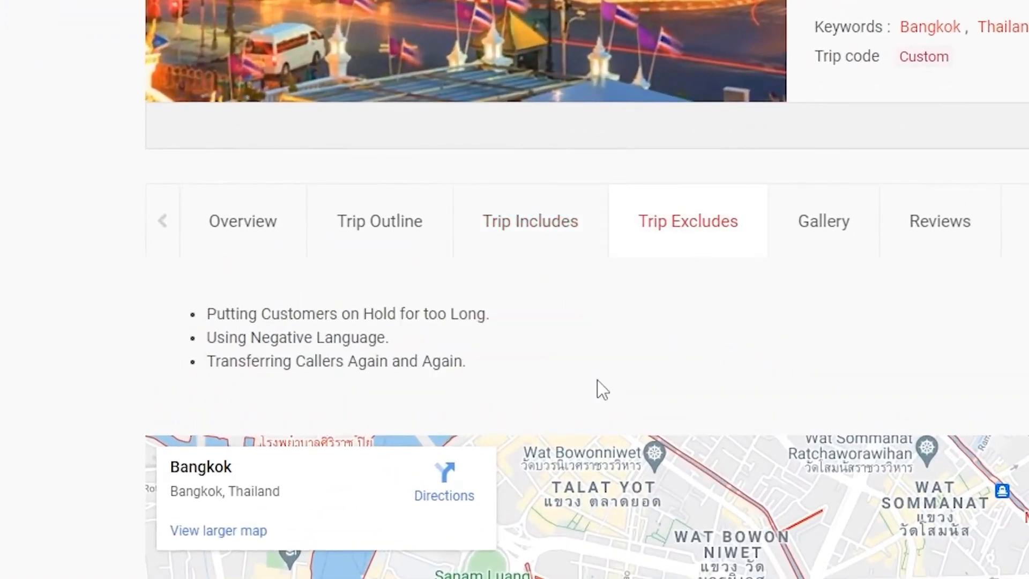
left_click_drag(452, 368, 192, 292)
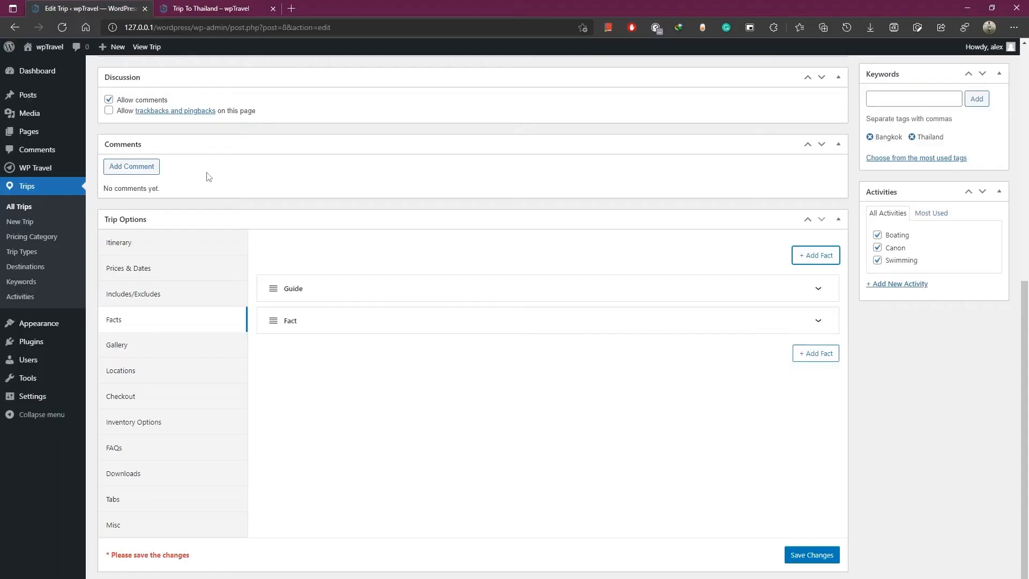
Examine the trip's gallery settings and the form for inserting a YouTube or Vimeo video by link, leaving it empty
left_click(169, 344)
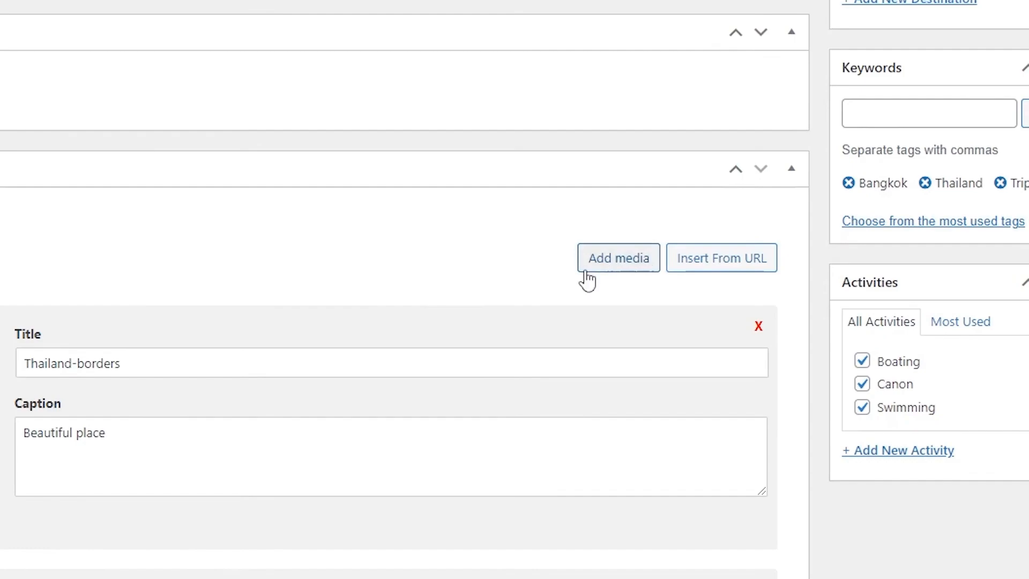
left_click(719, 264)
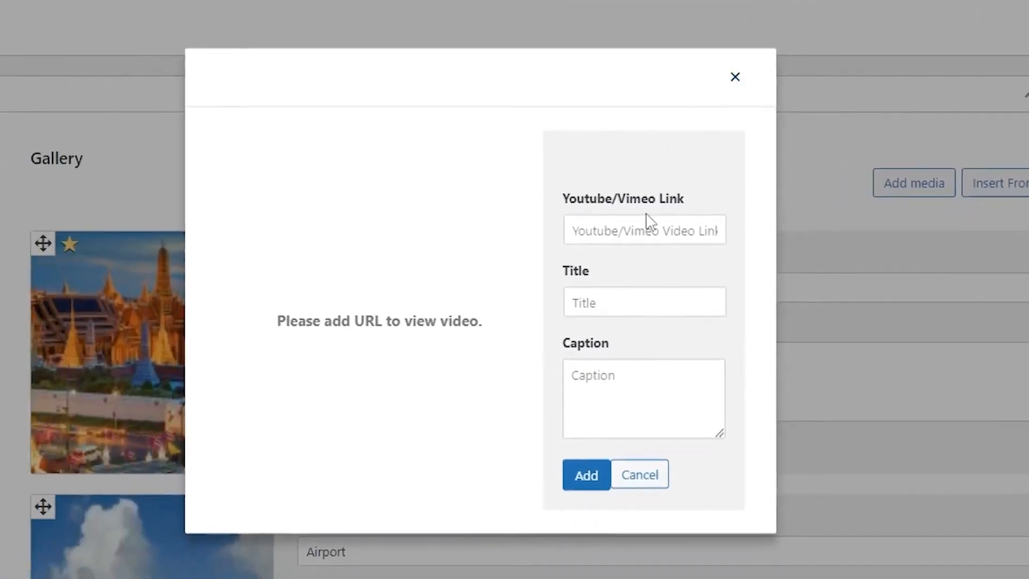
left_click(530, 256)
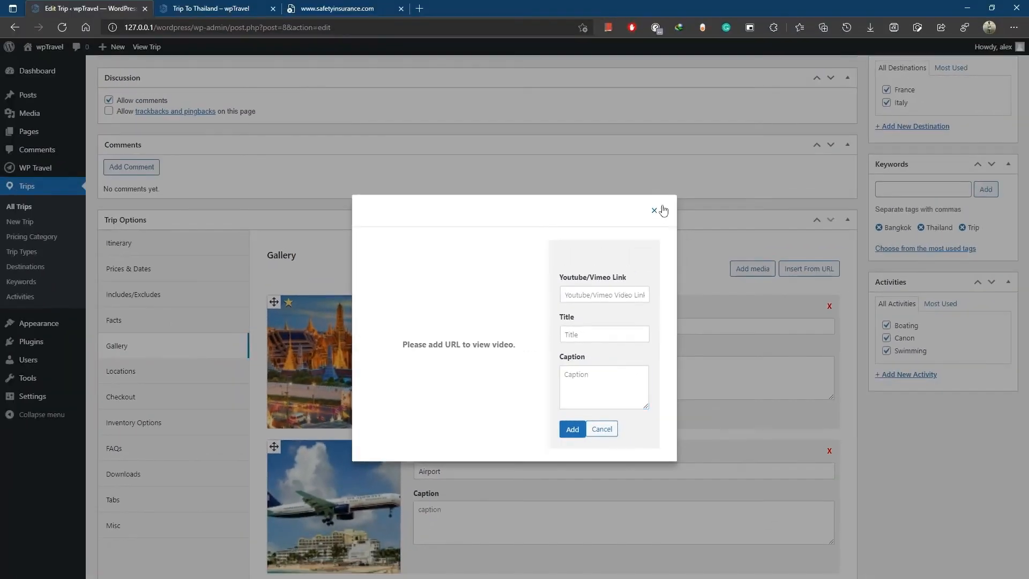
left_click(735, 76)
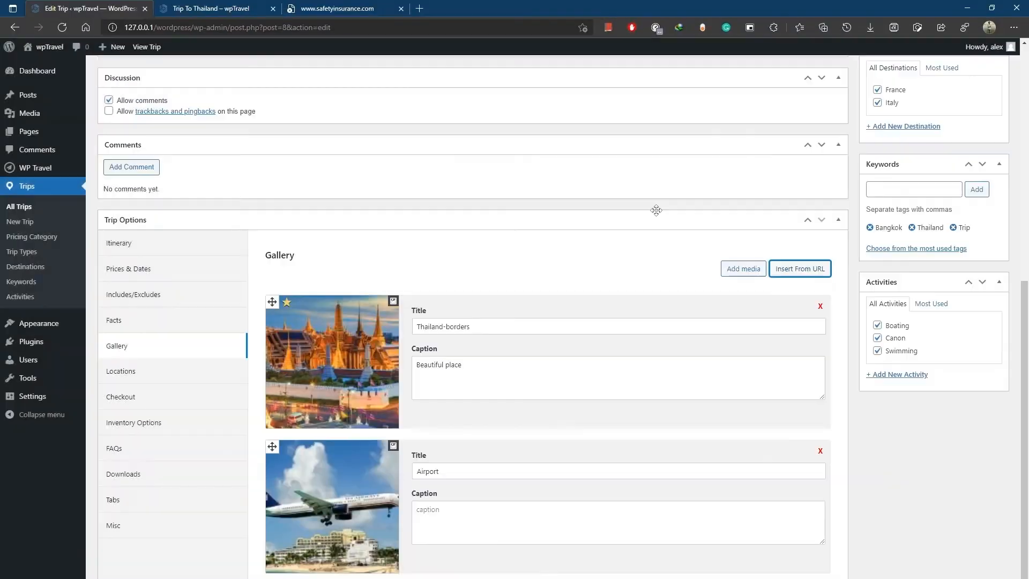
Check the gallery on the trip preview and make the Airport picture the featured image, reviewing the image title and caption fields
left_click(213, 9)
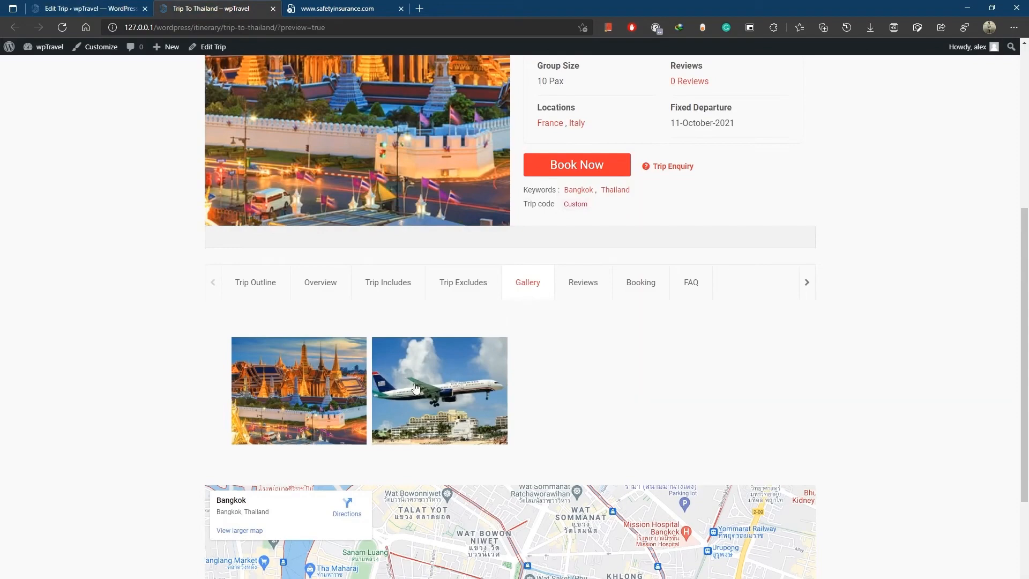
left_click(386, 387)
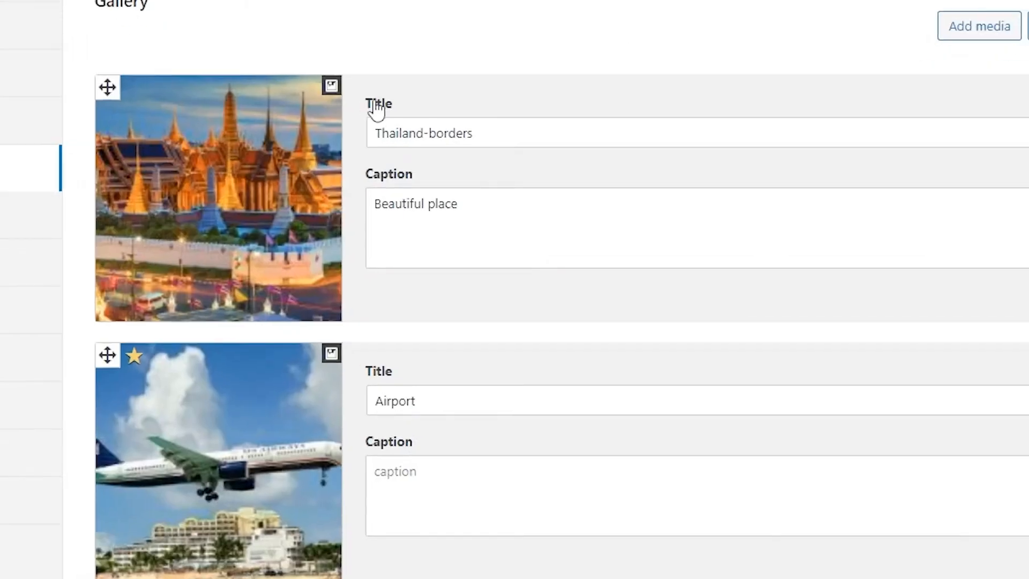
double_click(377, 104)
left_click_drag(366, 174, 418, 184)
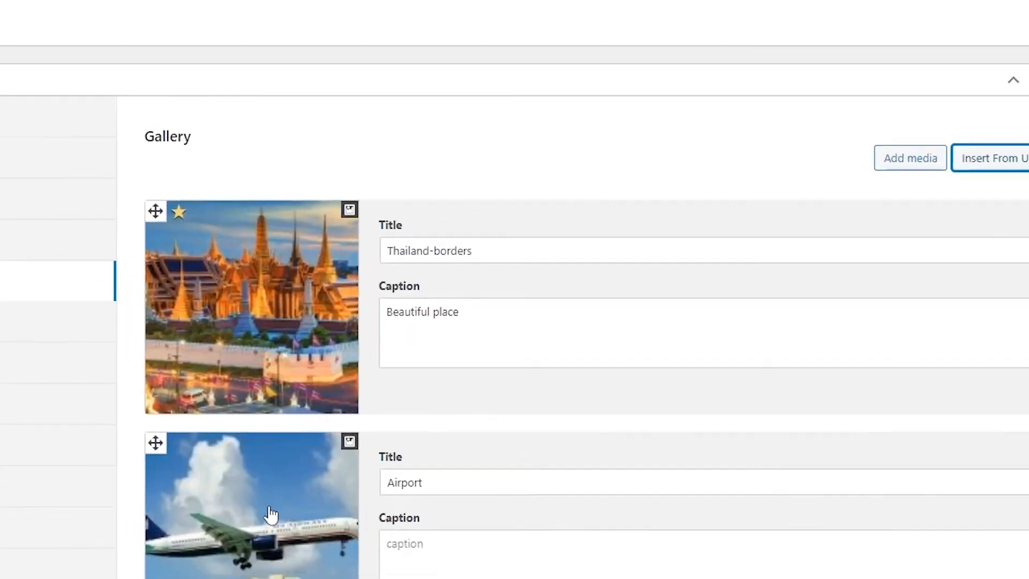
Look through the media library offered for gallery images and leave it without adding any
left_click(910, 158)
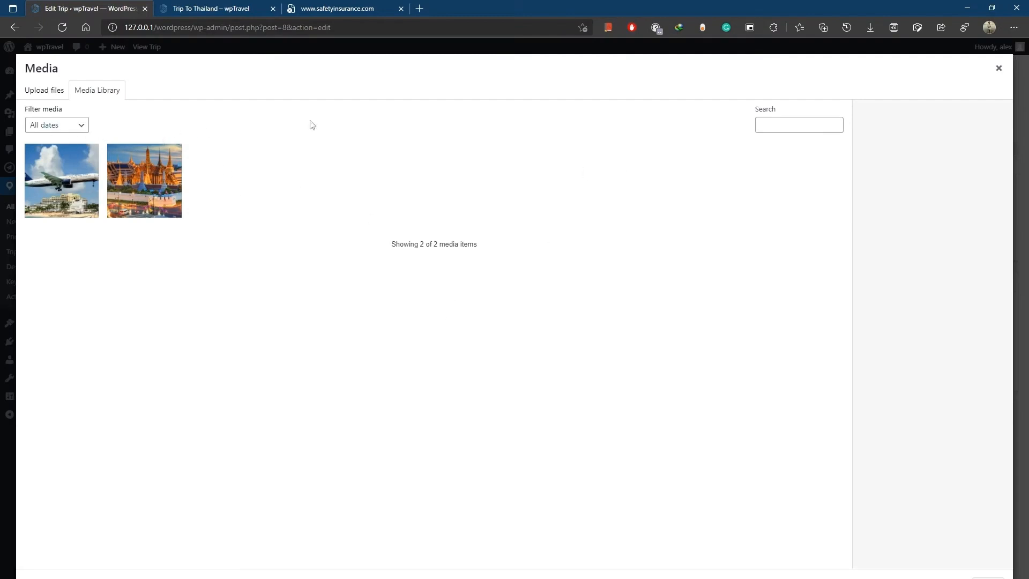
left_click(1000, 69)
scroll(686, 329, "down", 3)
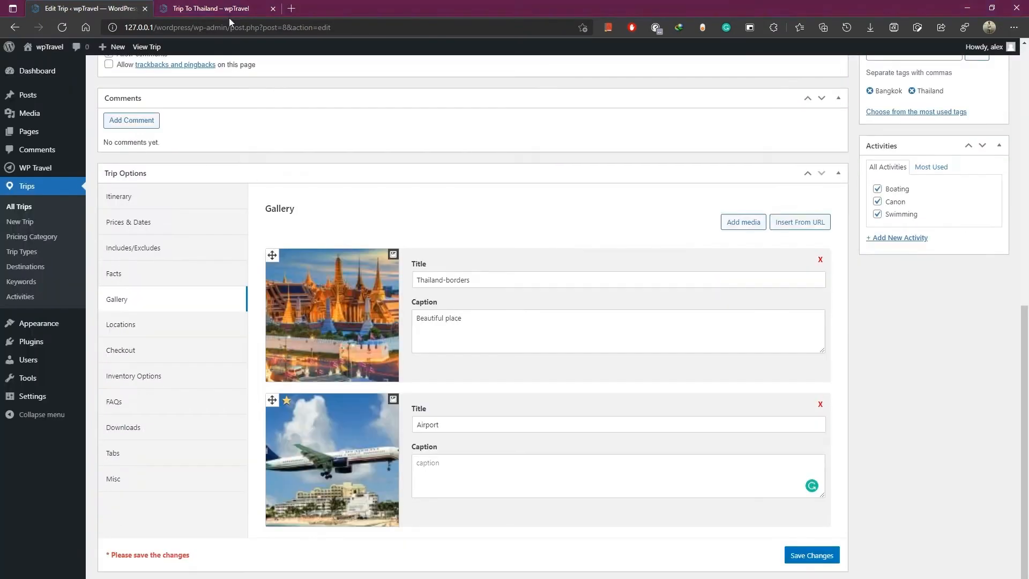
Save the trip's gallery changes and reload the trip preview to check the featured image
left_click(215, 9)
key("F5")
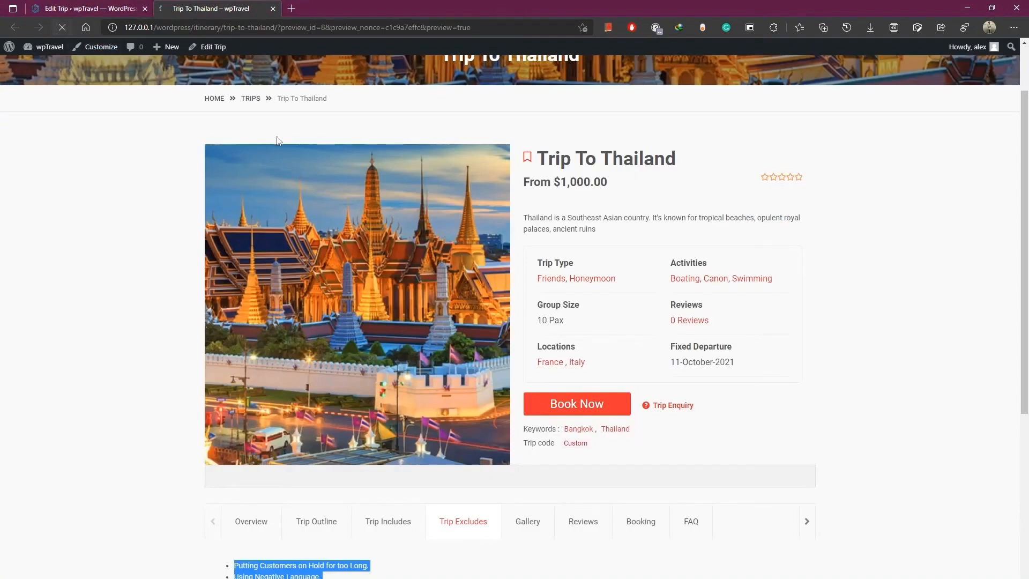
left_click(94, 4)
left_click(809, 556)
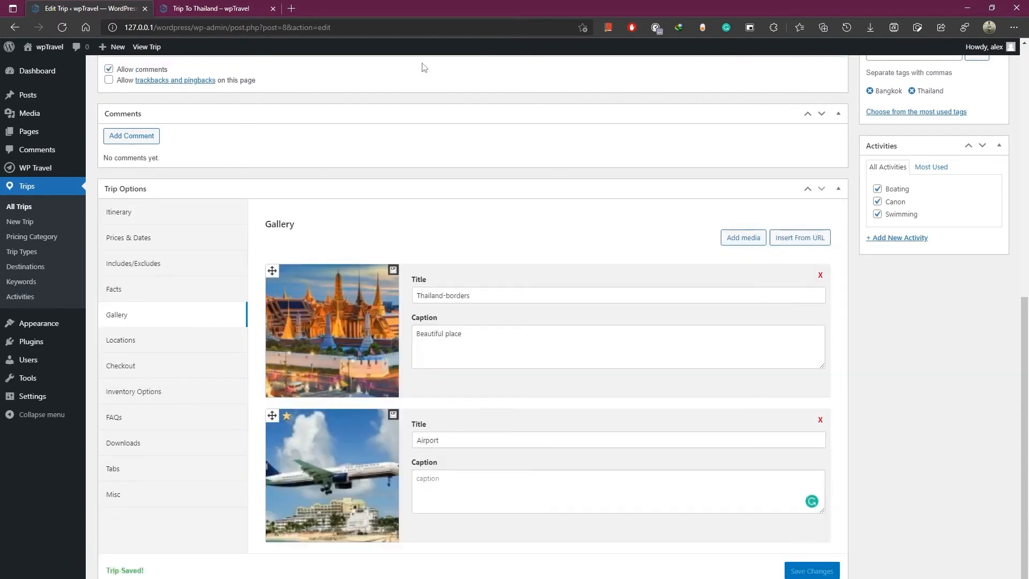
left_click(226, 6)
left_click(63, 28)
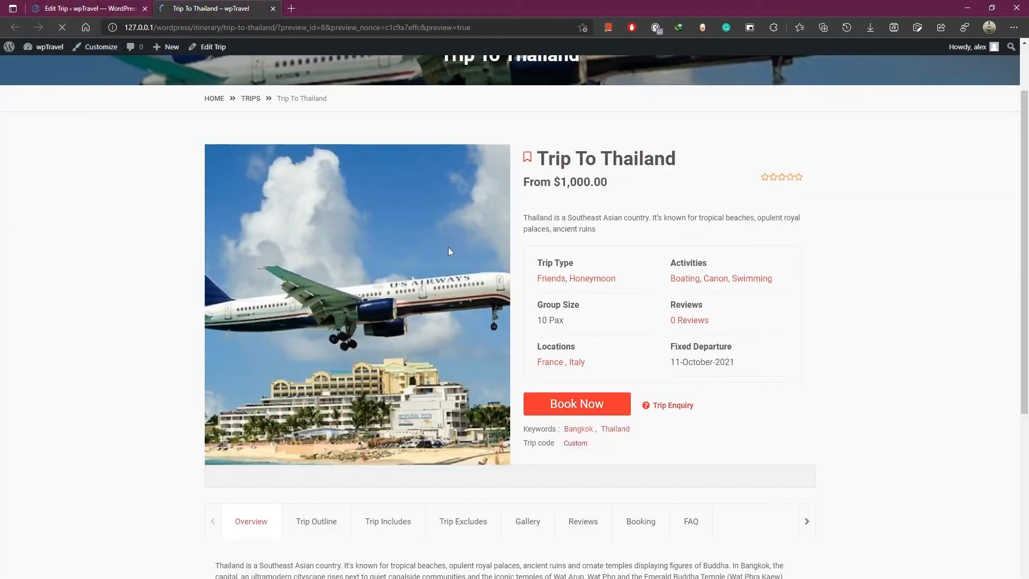
scroll(375, 300, "down", 2)
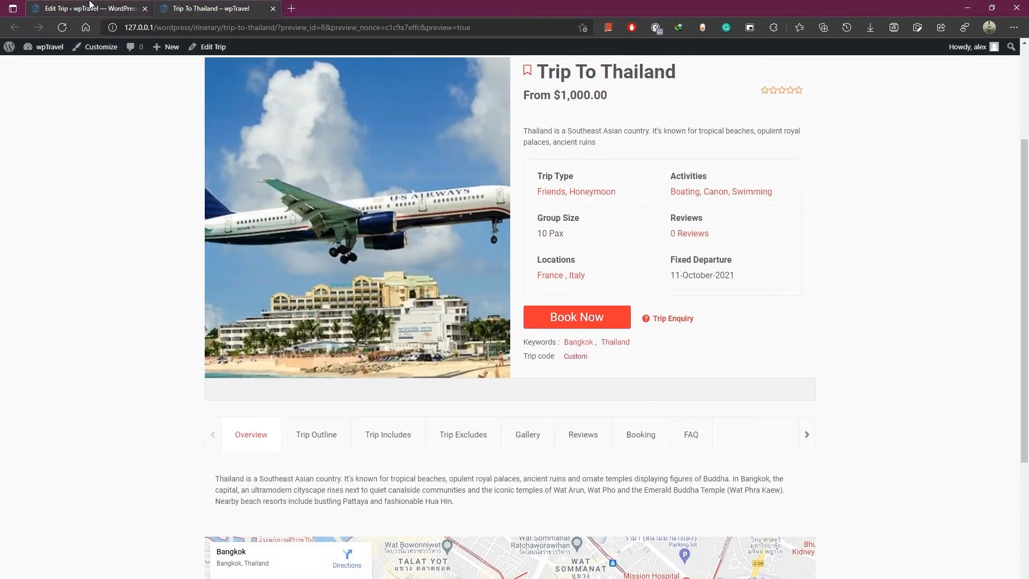
Examine the trip's map settings, including the latitude-longitude option, the entered location and the map
left_click(91, 8)
left_click(151, 339)
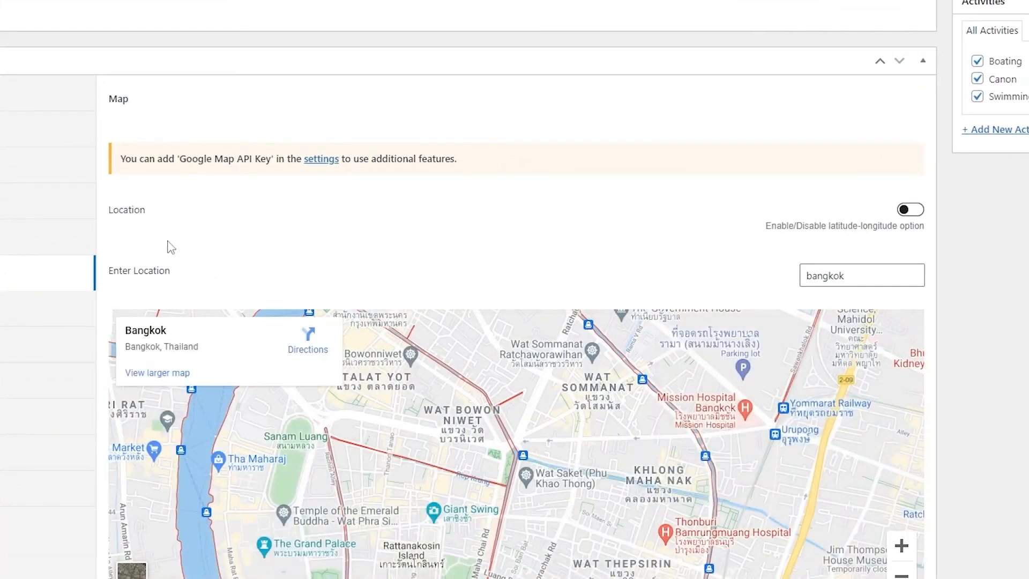
left_click_drag(851, 274, 779, 280)
left_click_drag(857, 277, 800, 284)
scroll(589, 322, "down", 2)
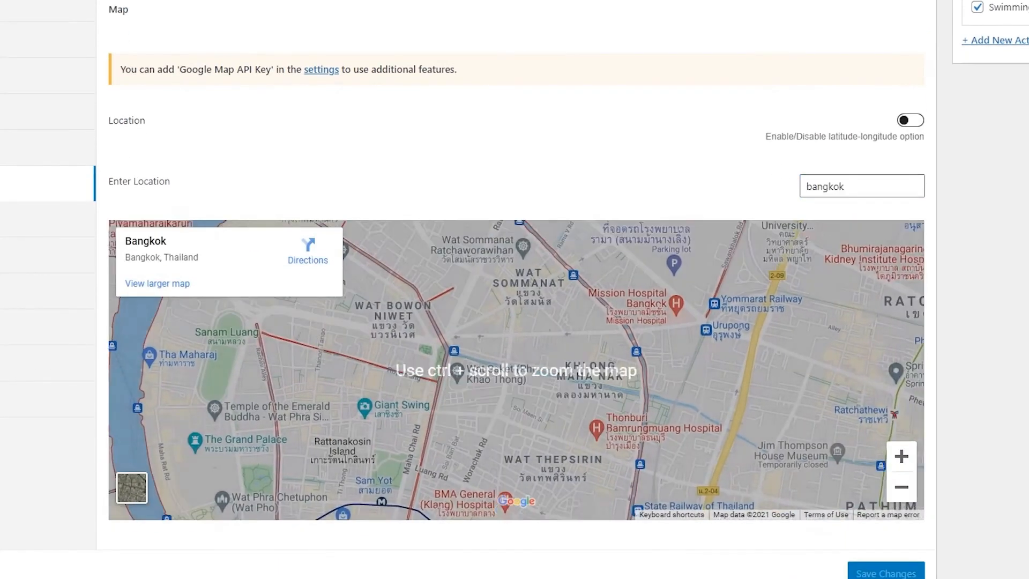
left_click_drag(426, 349, 476, 347)
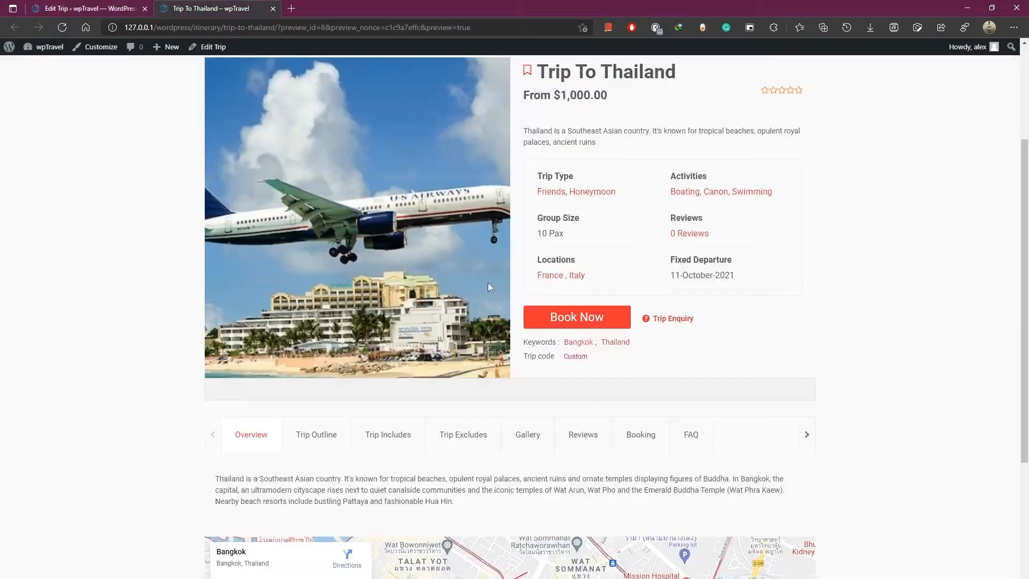
Examine the location map and the trip outline's day-by-day itineraries on the trip preview page
scroll(487, 284, "down", 5)
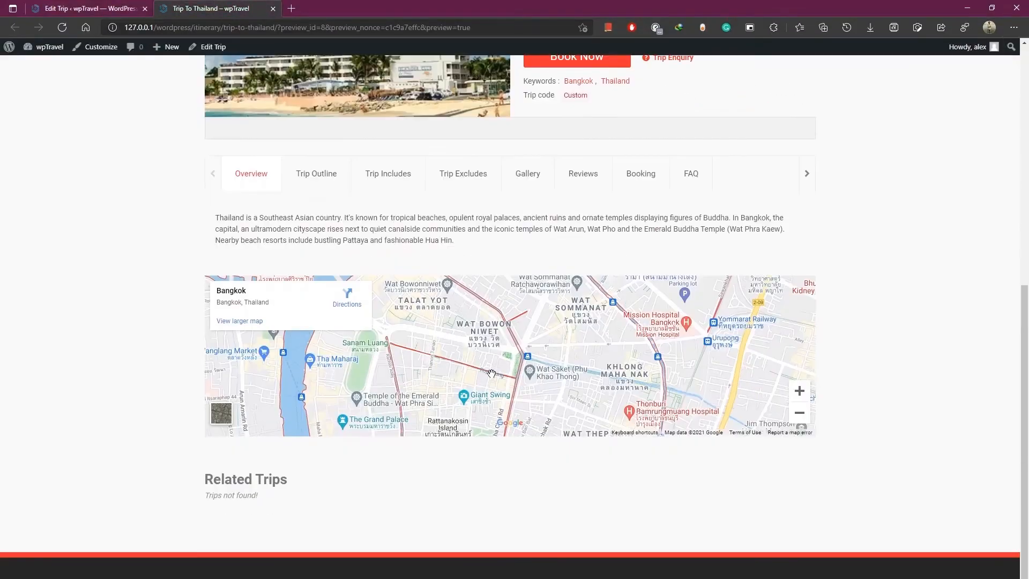
scroll(534, 339, "up", 3)
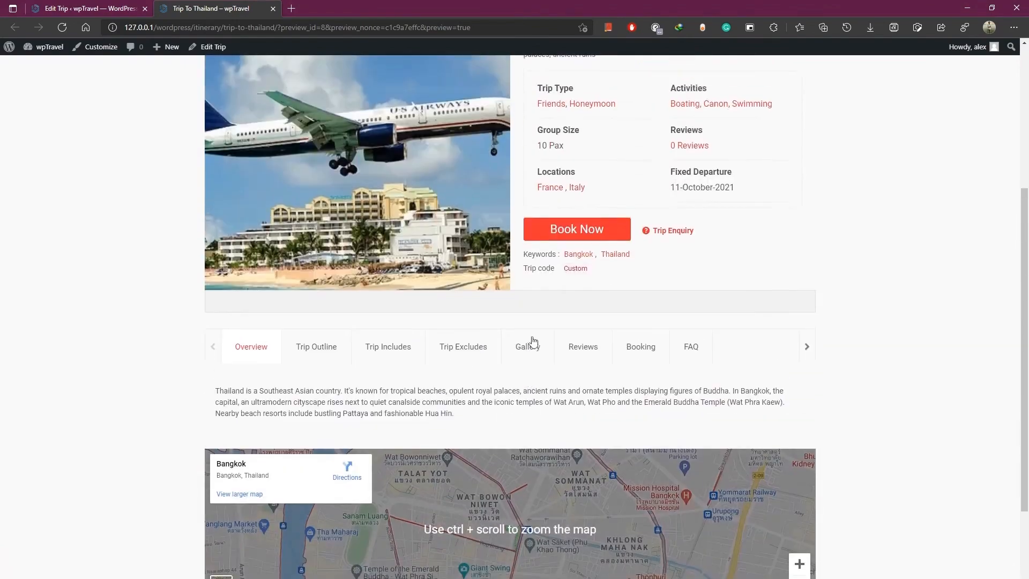
scroll(528, 340, "down", 3)
left_click(333, 191)
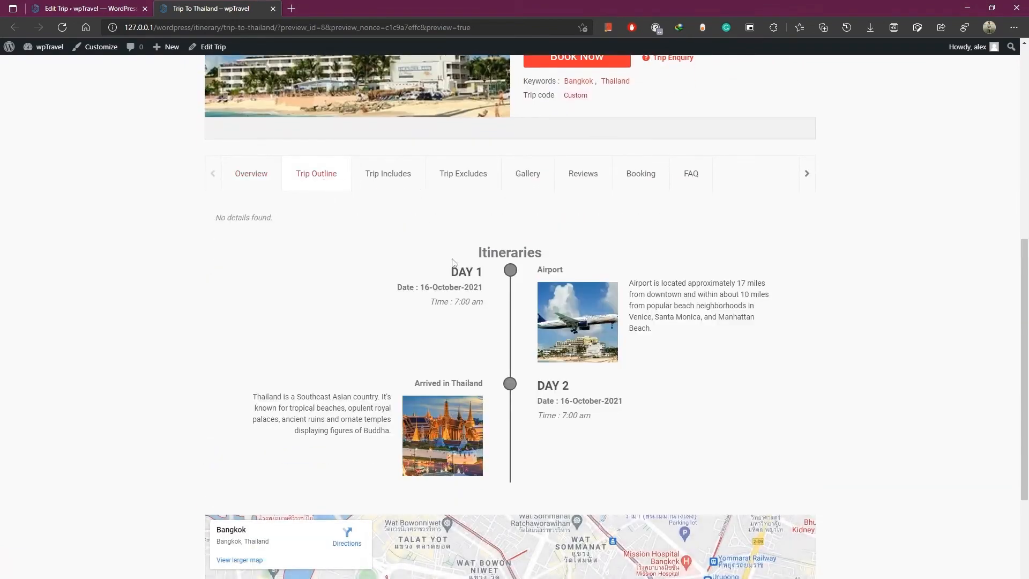
scroll(482, 332, "down", 3)
scroll(499, 344, "up", 1)
scroll(500, 344, "down", 1)
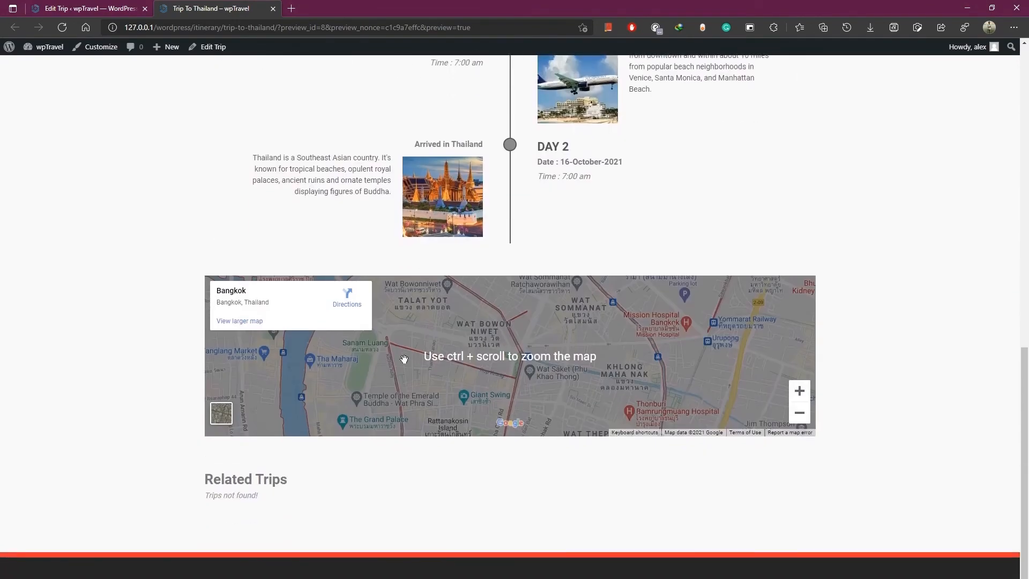
scroll(609, 270, "up", 5)
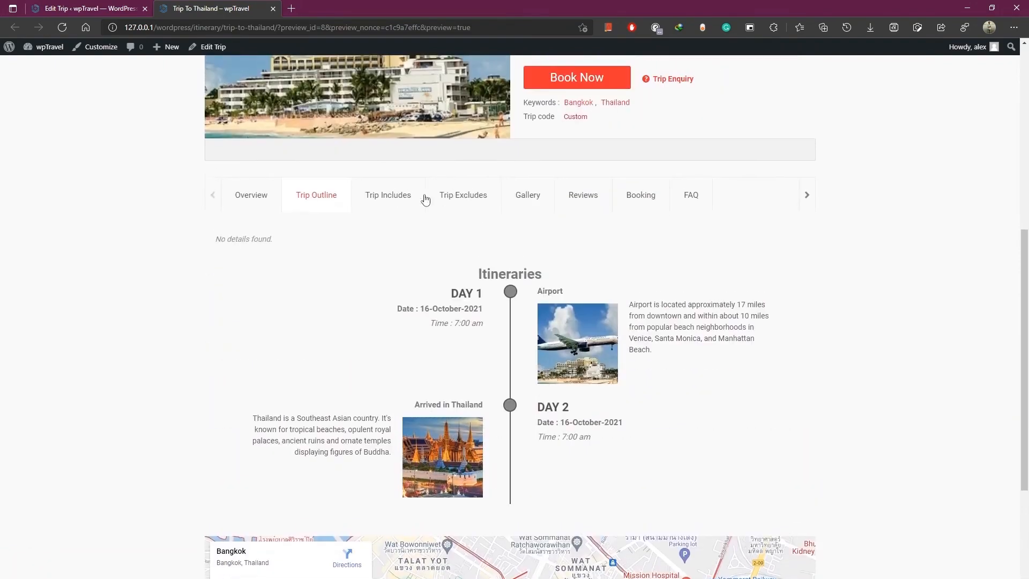
Glance at the previewed trip's includes, then return to the trip's checkout options and examine the checkout information label and message
left_click(410, 200)
left_click(120, 5)
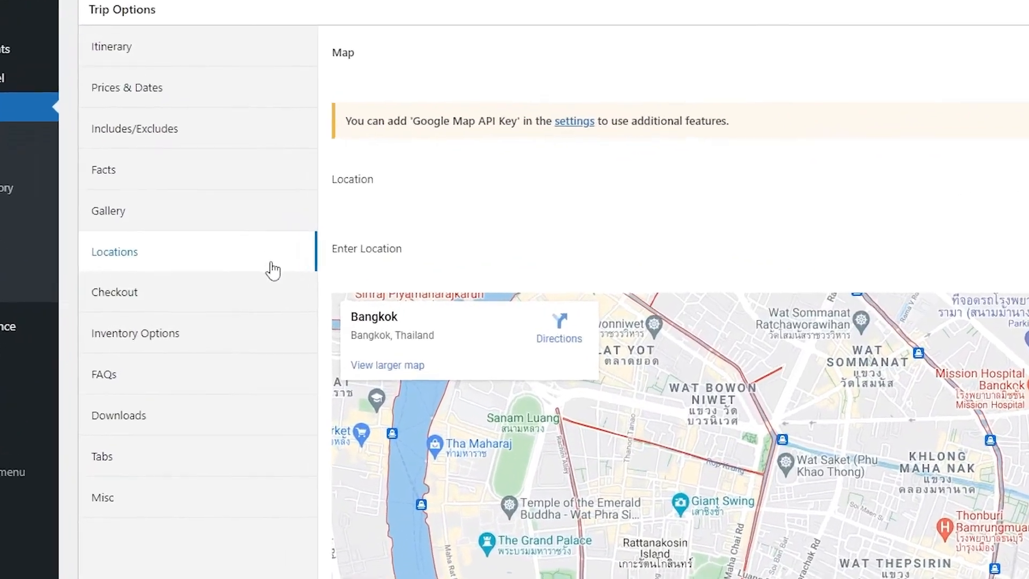
left_click(161, 303)
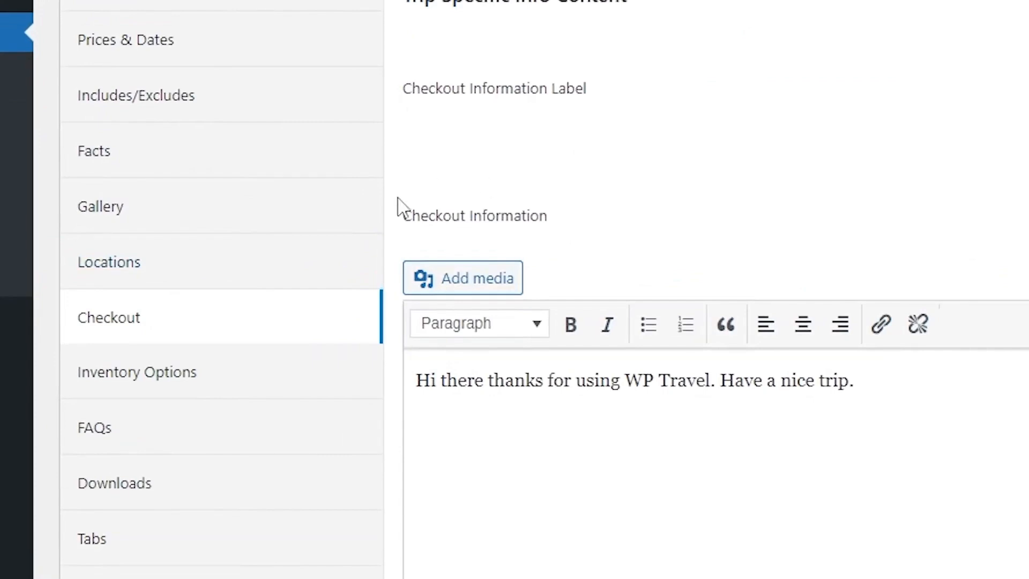
left_click_drag(403, 3, 645, 11)
left_click(665, 134)
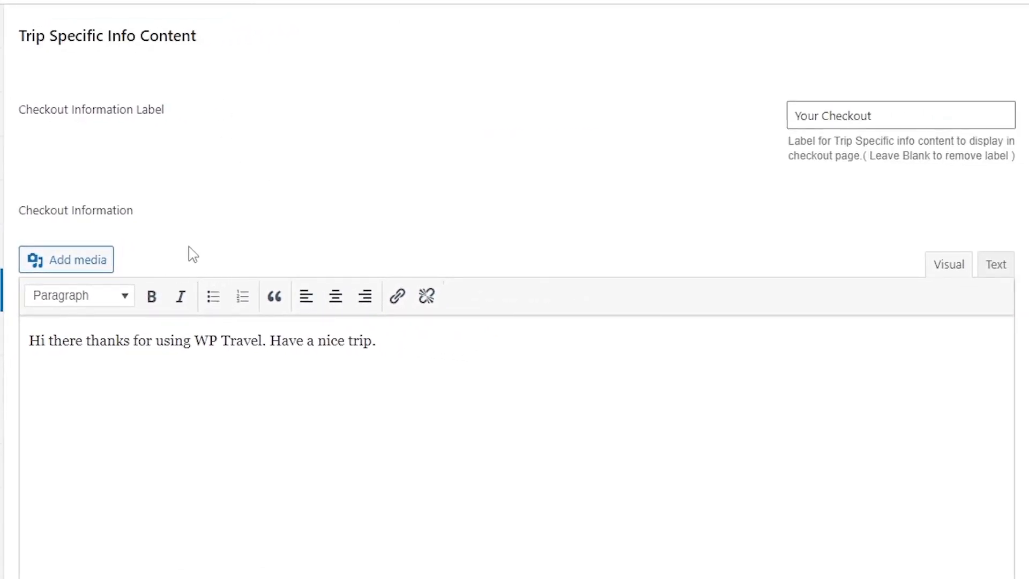
left_click_drag(384, 347, 21, 354)
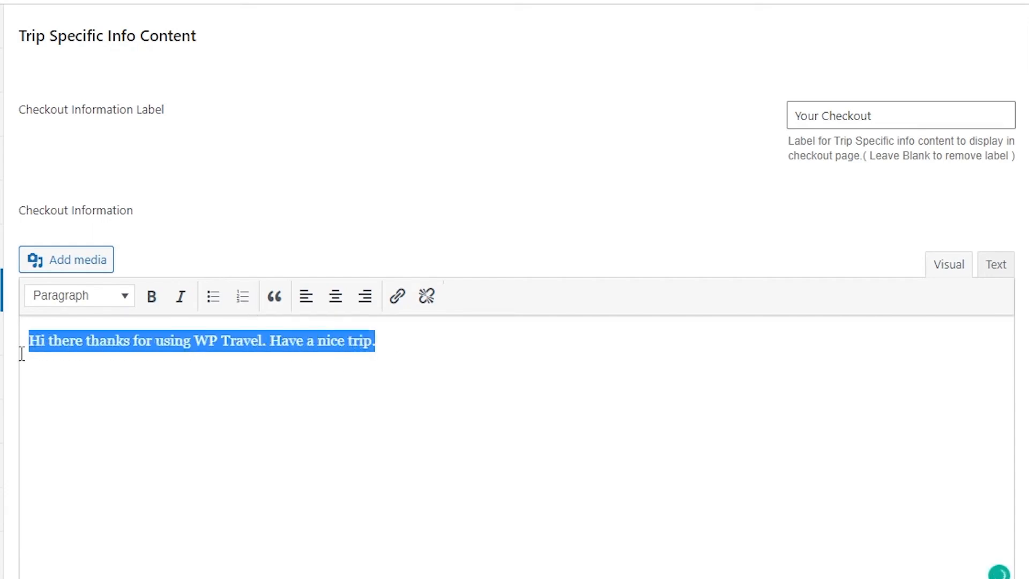
left_click(126, 388)
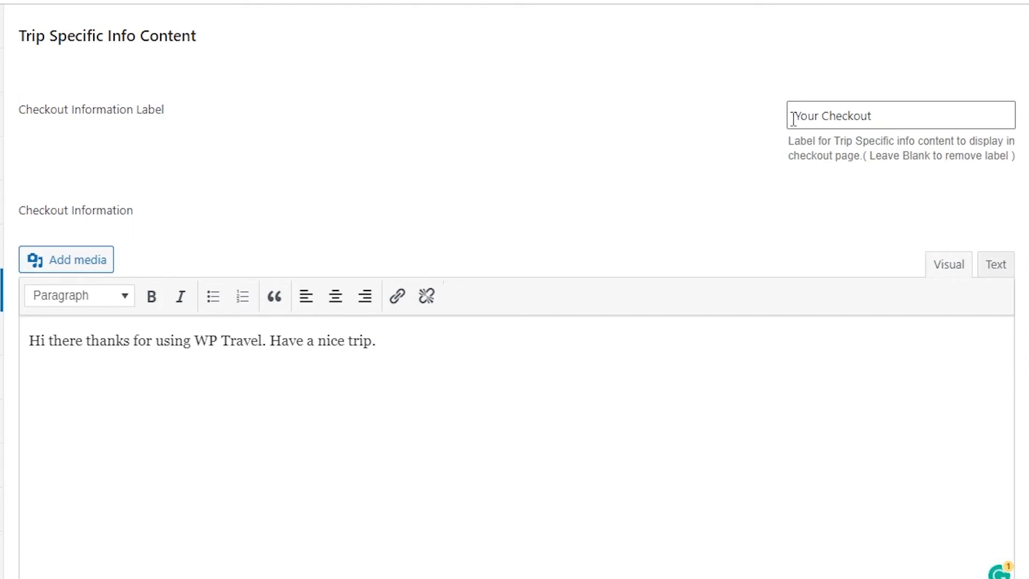
left_click_drag(793, 118, 876, 116)
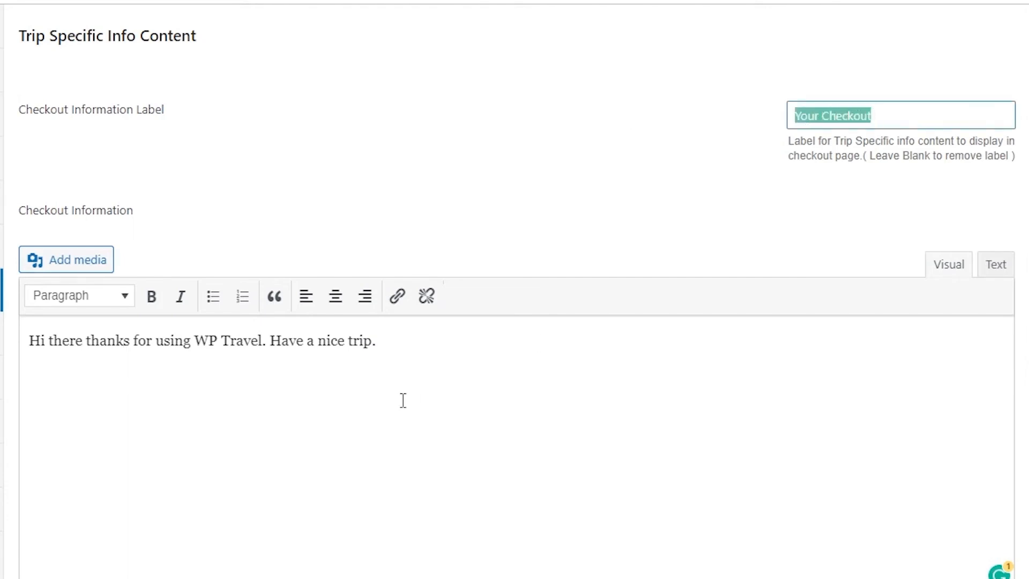
left_click(378, 397)
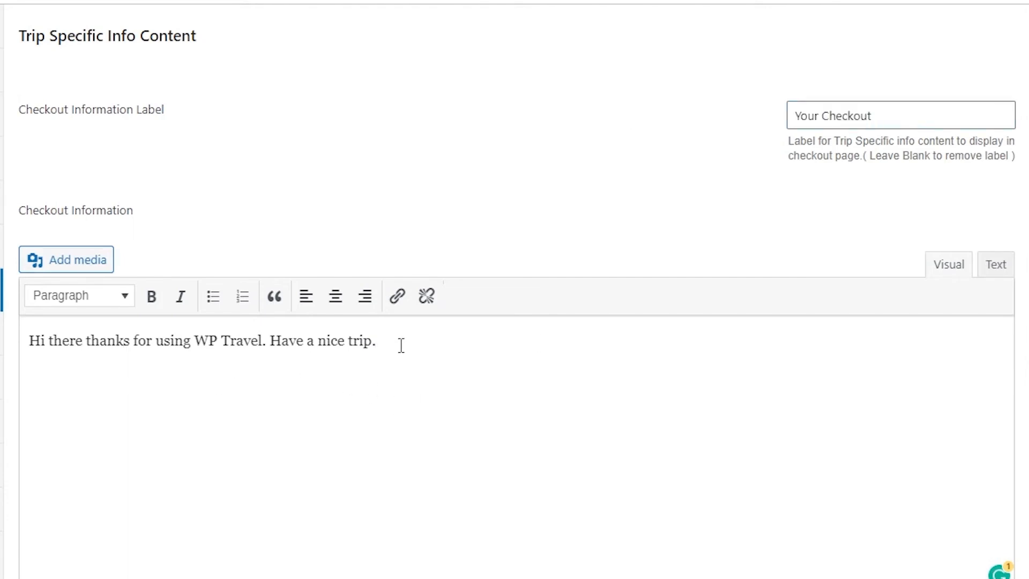
left_click_drag(365, 341, 19, 336)
left_click(178, 436)
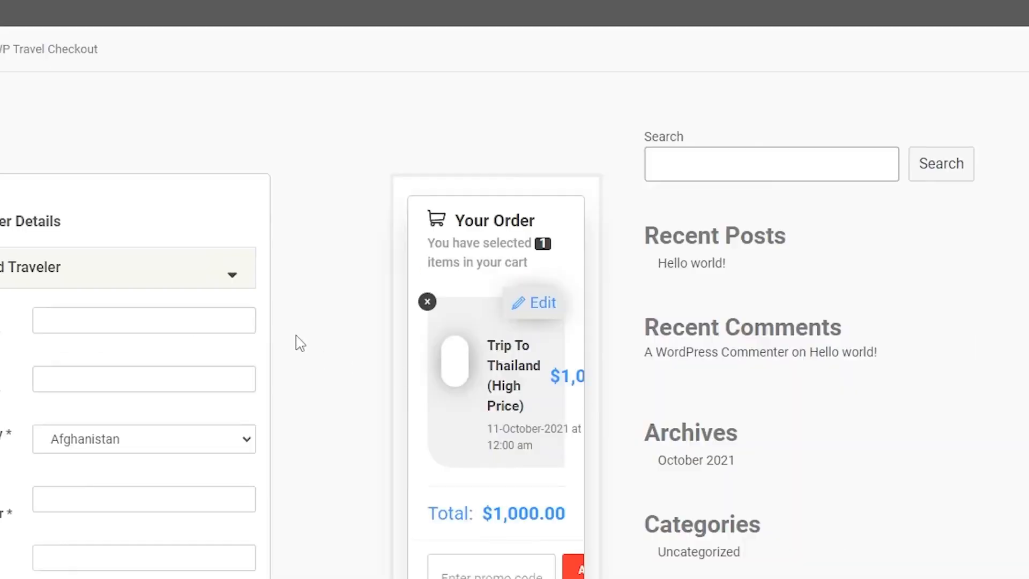
Examine the WP Travel checkout page and locate the trip's custom checkout message beneath the traveler details
scroll(232, 384, "down", 8)
scroll(94, 328, "up", 2)
scroll(86, 316, "down", 8)
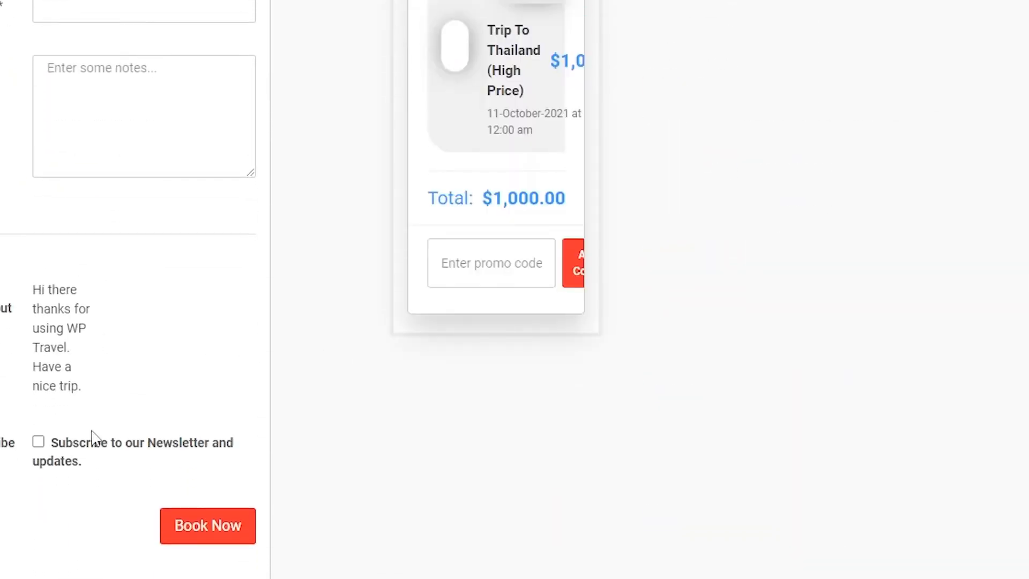
left_click_drag(102, 397, 8, 308)
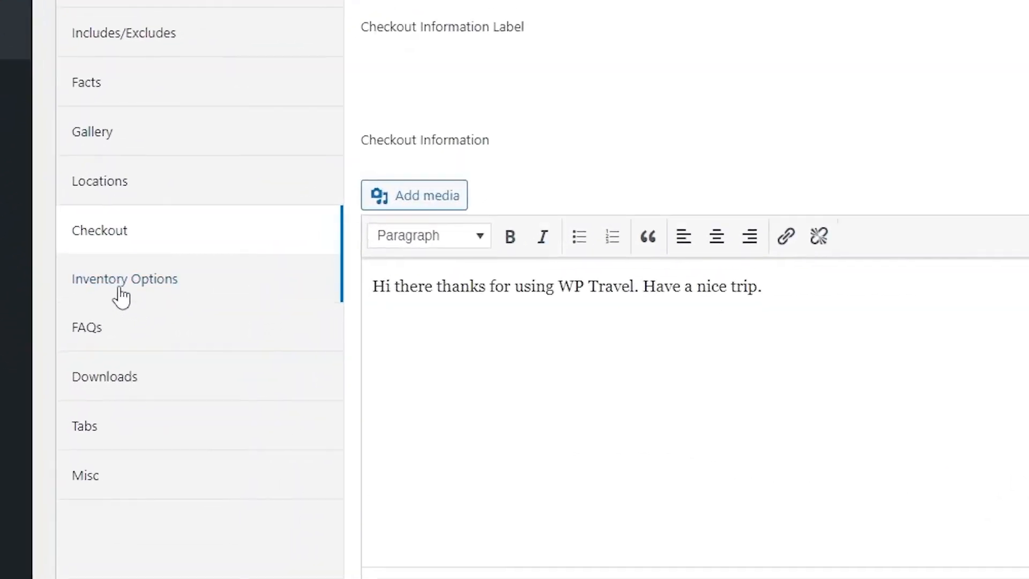
Enable trip inventory for the trip and review its inventory size, out-of-stock option and sold-out message
left_click(120, 292)
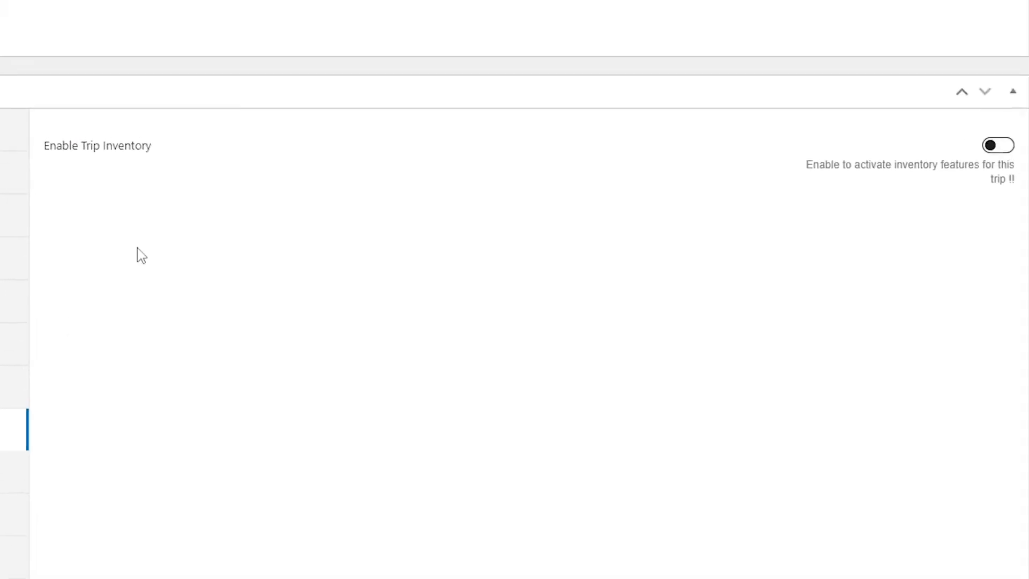
left_click(988, 148)
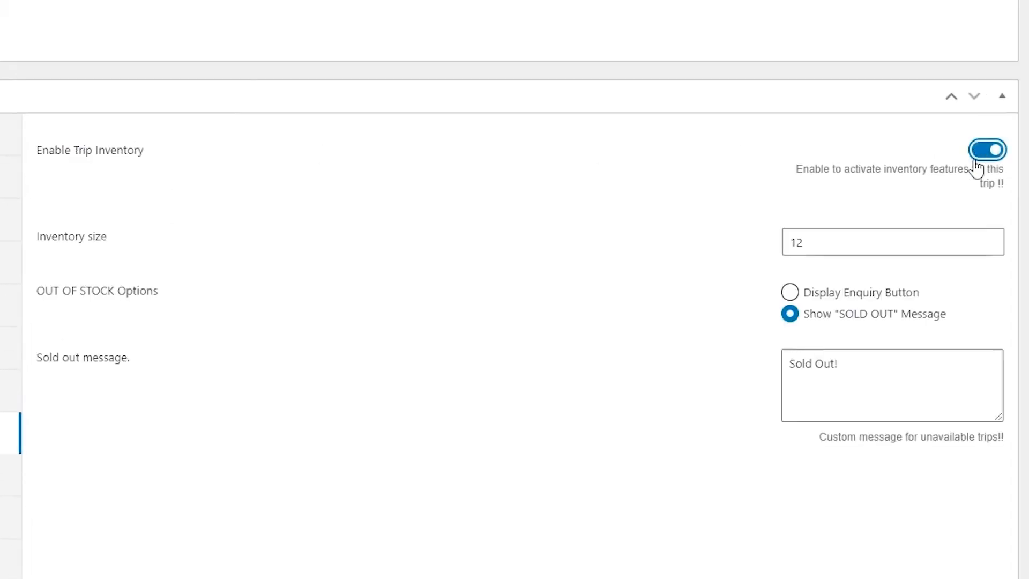
left_click_drag(812, 243, 787, 244)
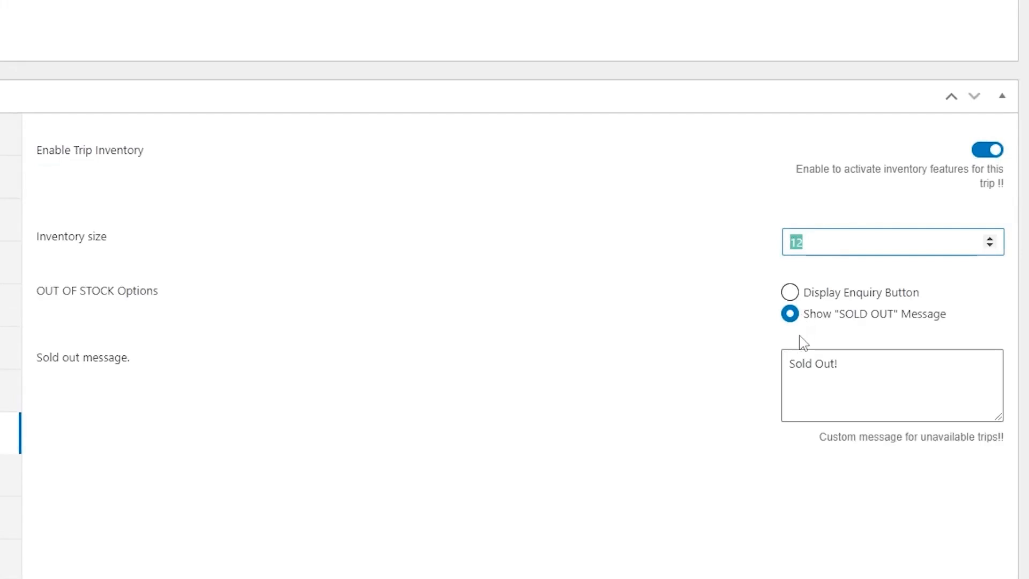
left_click_drag(841, 363, 785, 364)
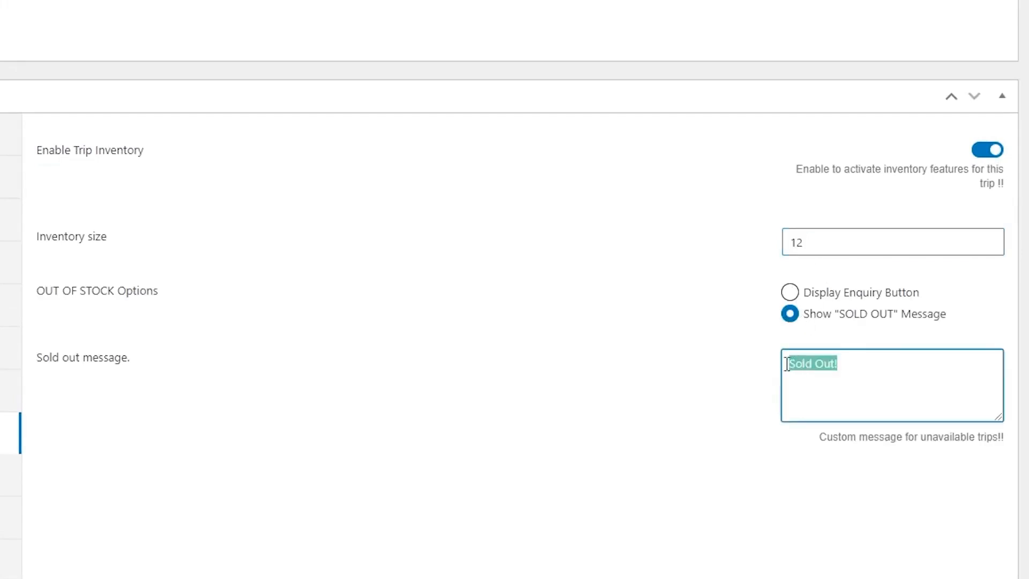
left_click(780, 450)
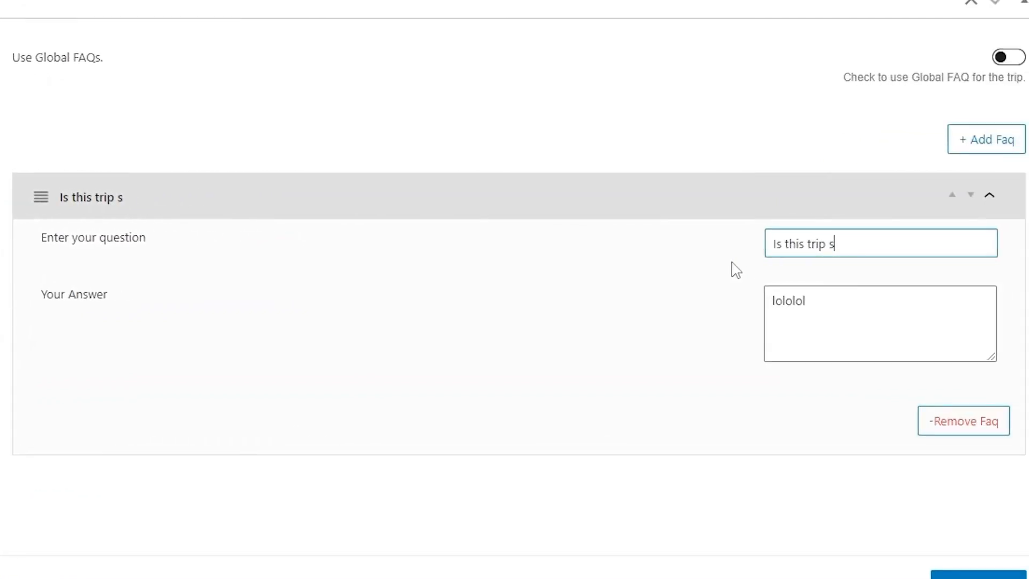
Enter the FAQ "Is this trip safe?", answered "Safety Insurance is a premier provider of auto, home, and business owners insurance in Massachusetts, Maine, and New Hampshire."
type("af")
left_click(882, 298)
key("ctrl+a")
type("Safety Insurance is a premier provider of auto, home, and business owners insurance in Massachusetts, Maine, and New Hampshire.")
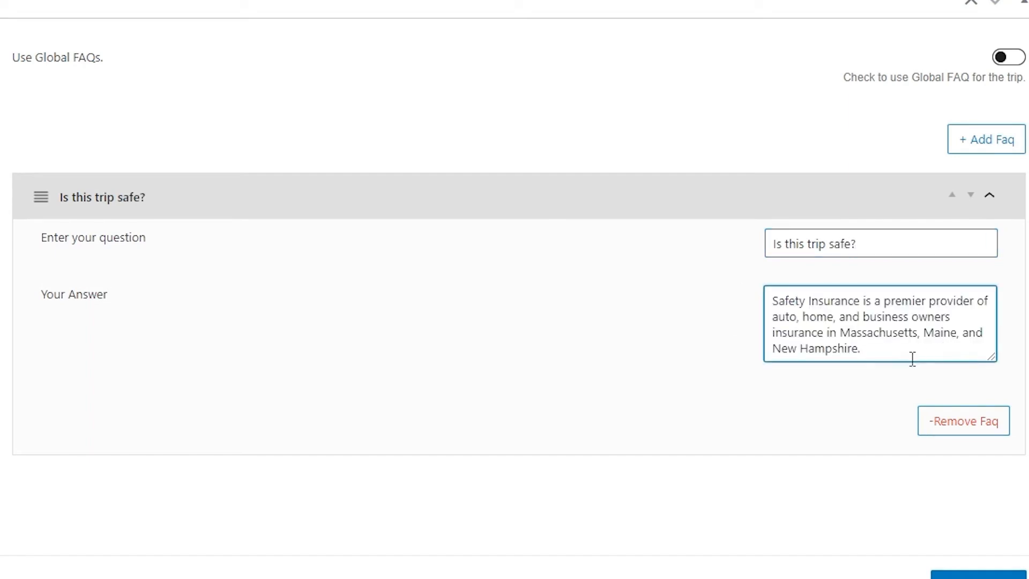
Save the trip's FAQ changes and expand the FAQ entry on the trip preview page to check it
left_click(996, 575)
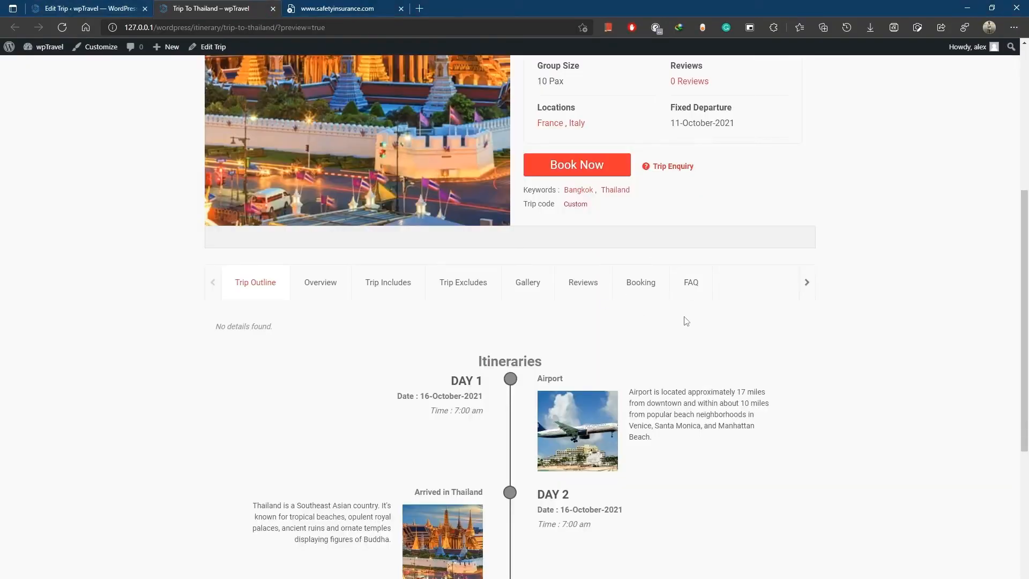
left_click(691, 282)
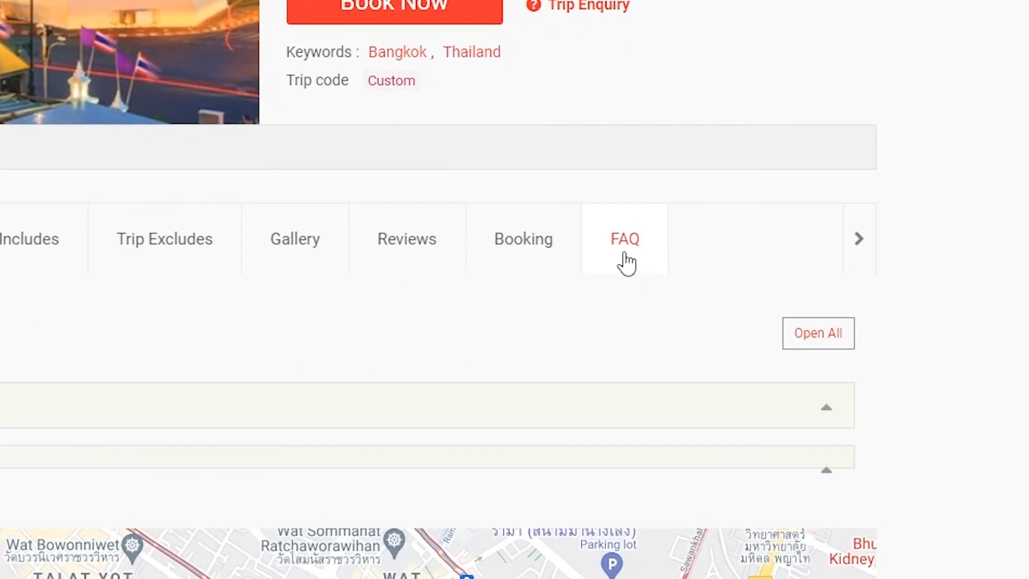
left_click(828, 415)
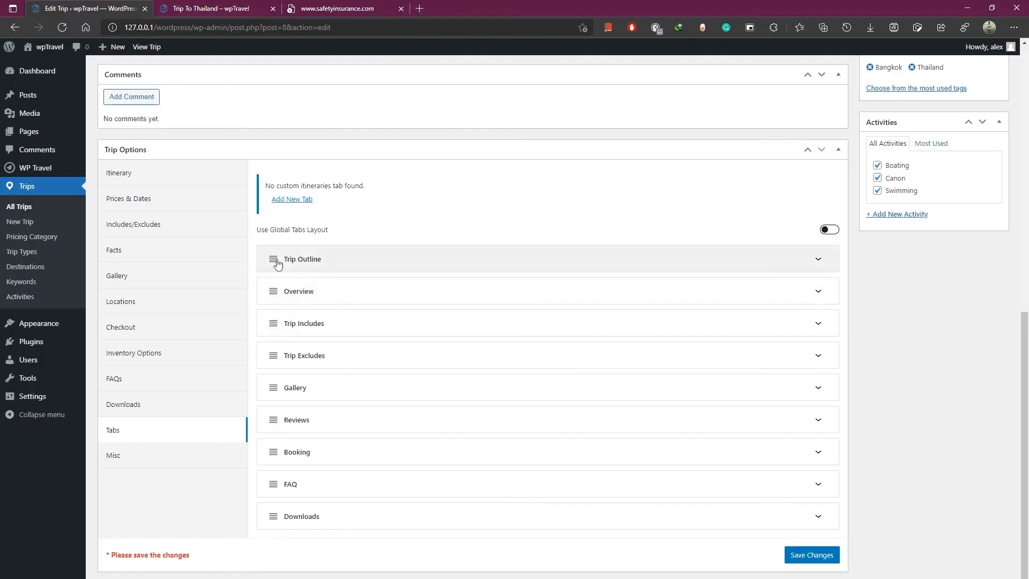
Move the Trip Outline tab below Overview, return it to first place, and save the tab layout
left_click_drag(273, 259, 274, 294)
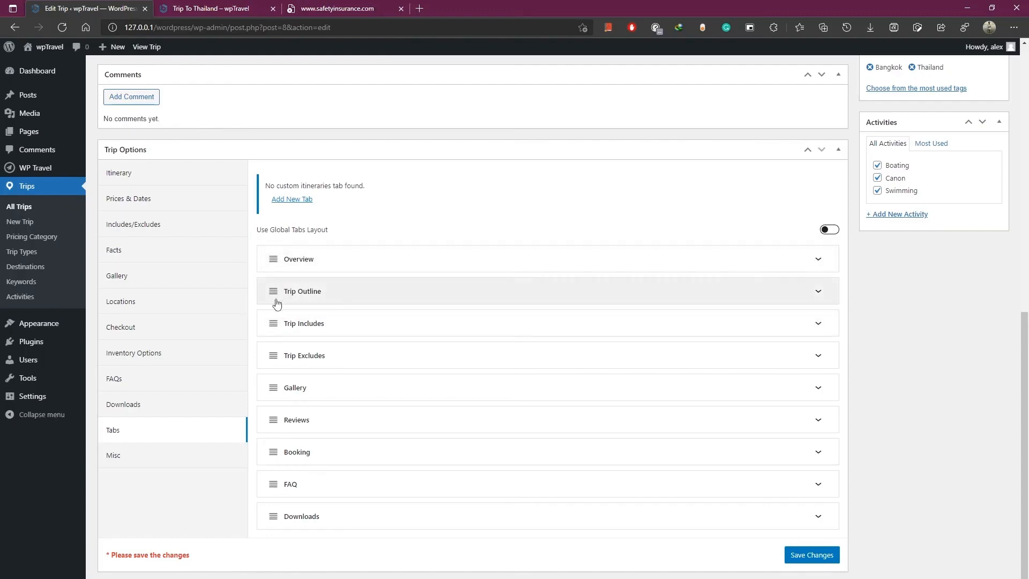
left_click_drag(274, 305, 273, 264)
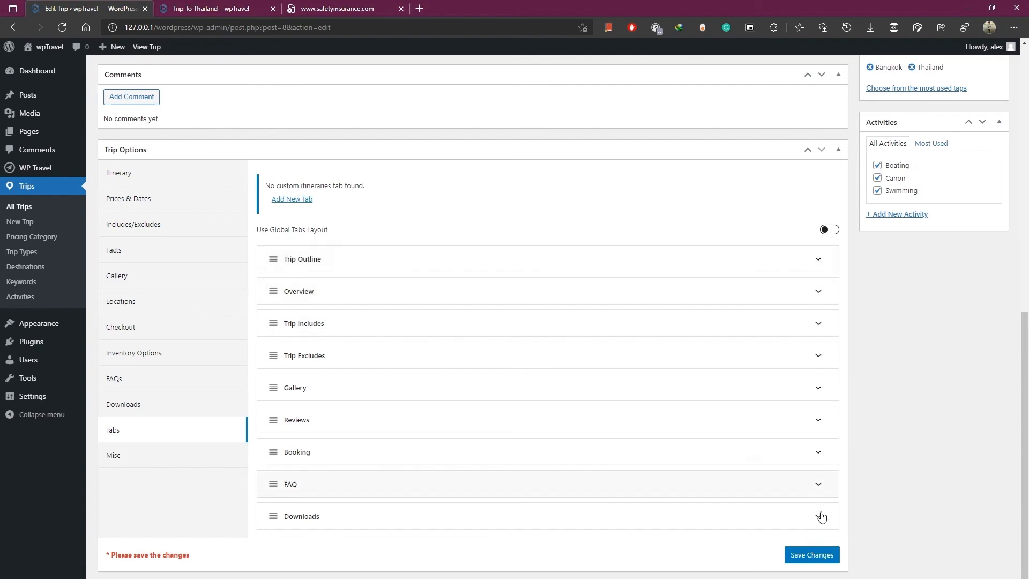
left_click(811, 555)
Reload the trip preview and examine the order of the trip's tabs
left_click(214, 9)
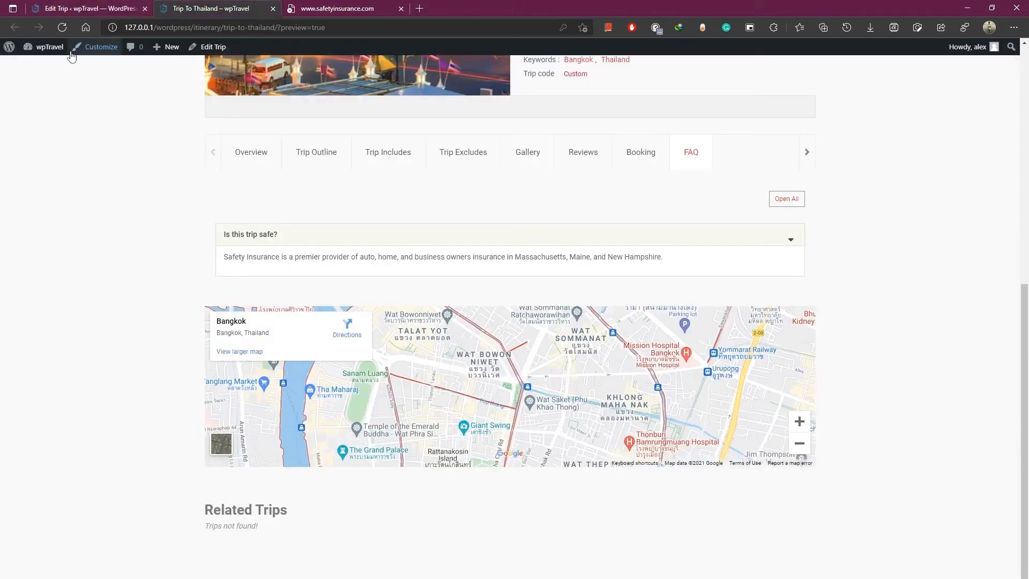
left_click(62, 28)
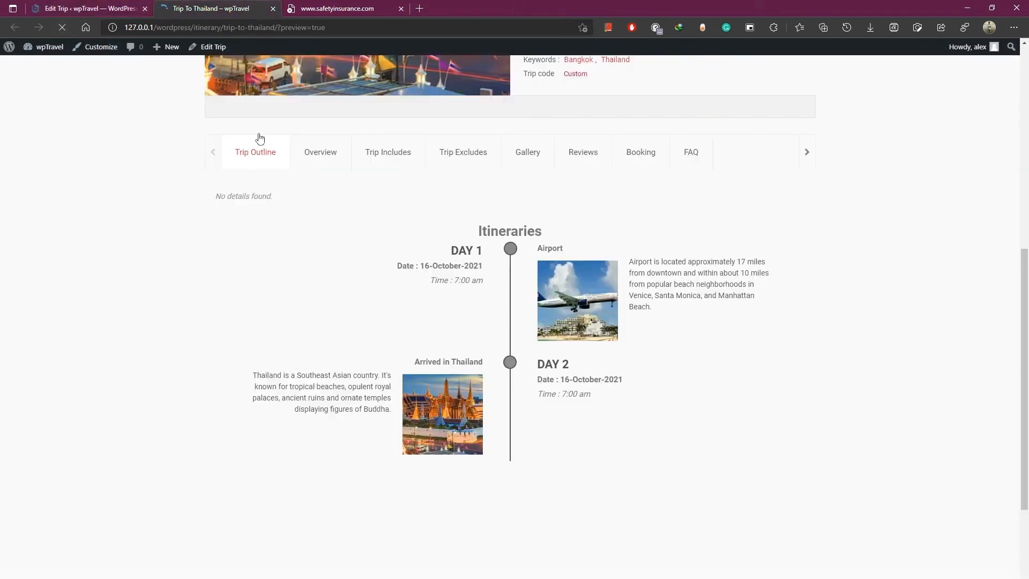
scroll(420, 182, "up", 5)
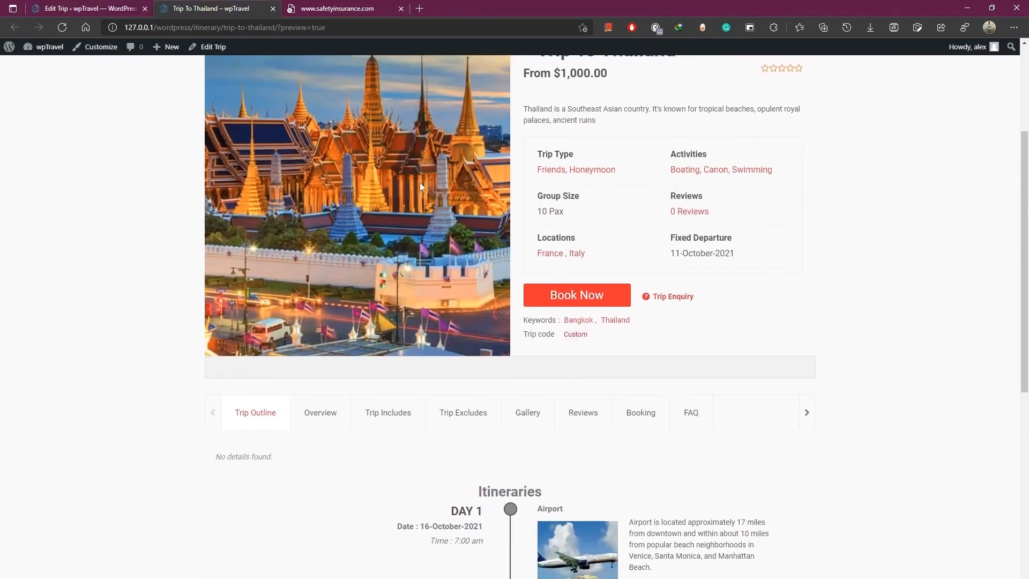
scroll(420, 182, "down", 3)
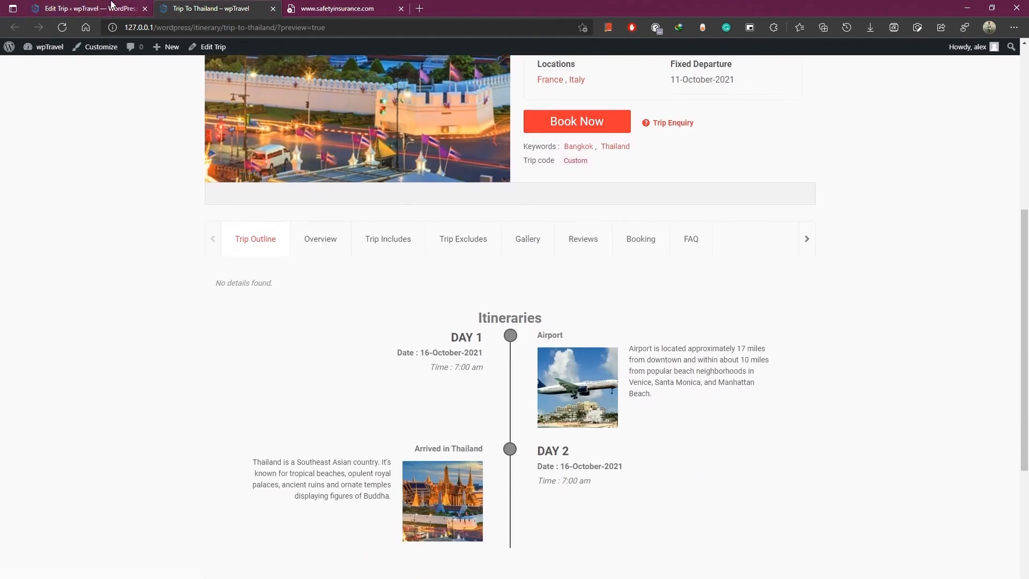
Review the Global Trip Enquiry Option in the trip's miscellaneous settings and examine the enquiry form on the trip preview
left_click(111, 4)
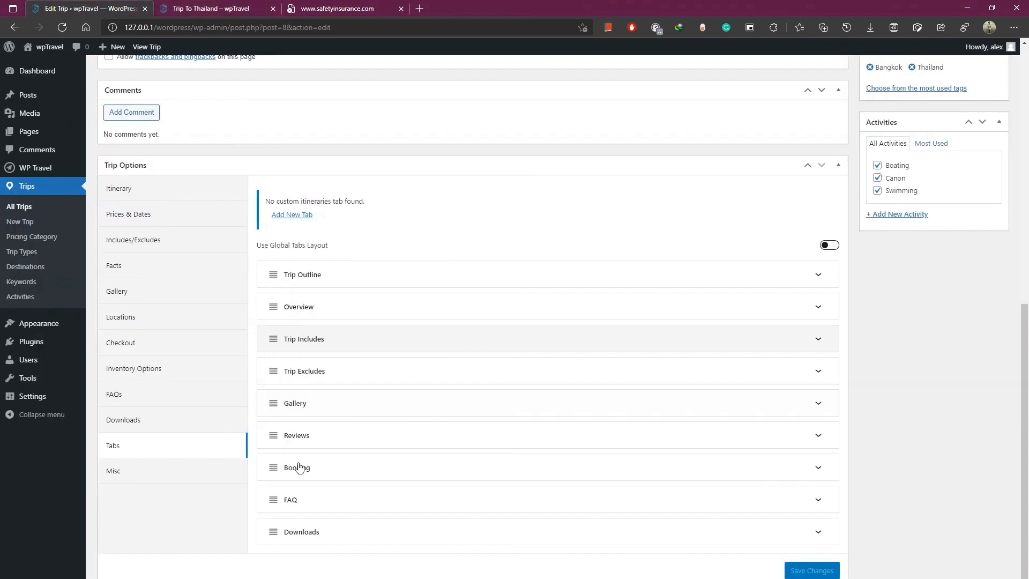
left_click(137, 476)
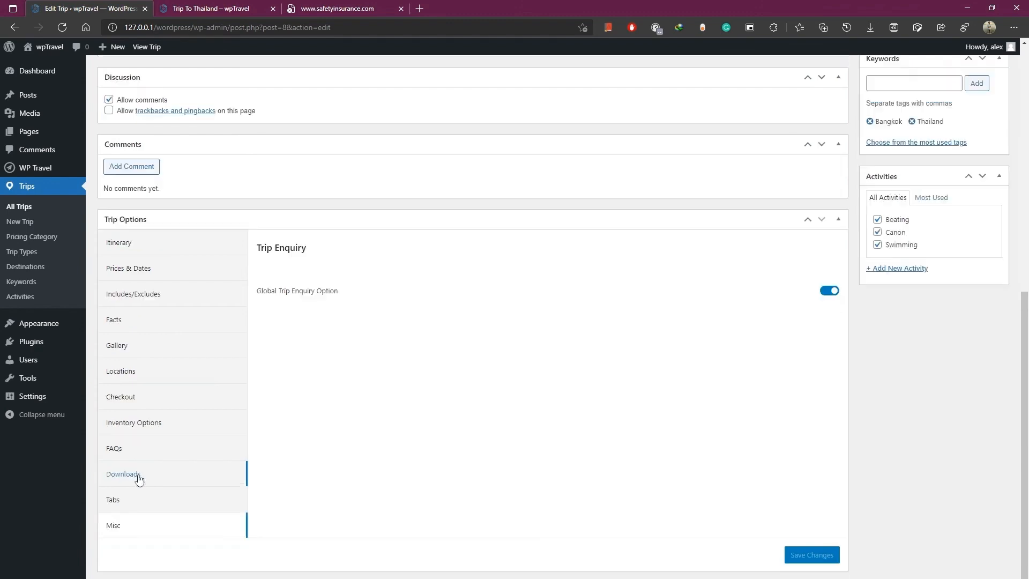
left_click(826, 291)
key("ctrl+Tab")
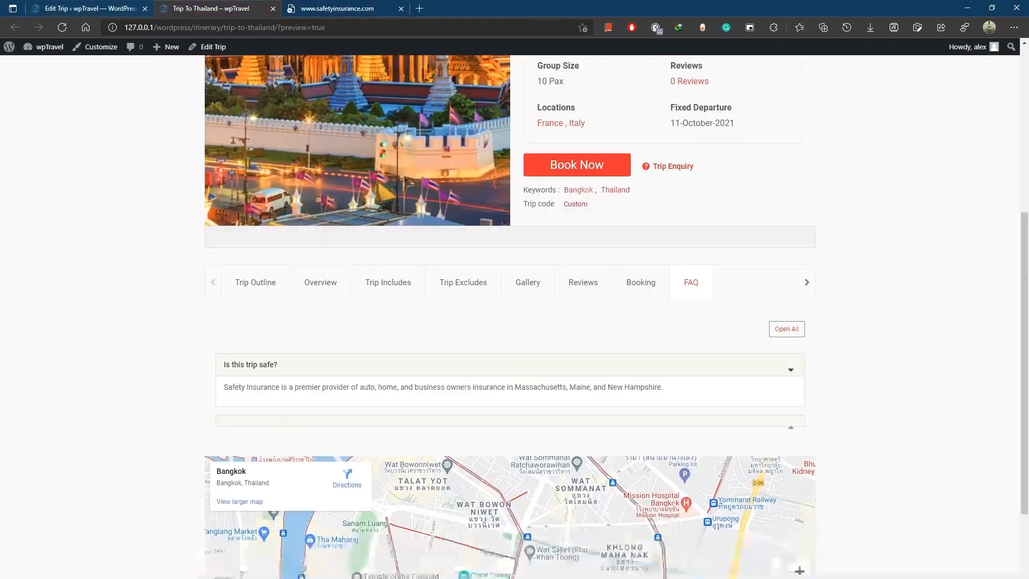
scroll(686, 372, "up", 3)
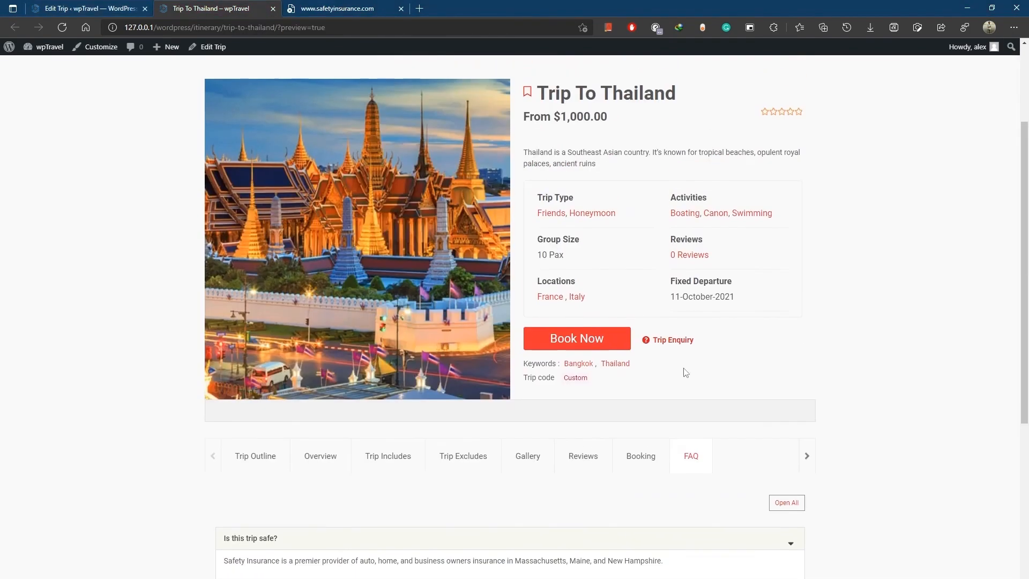
left_click(665, 347)
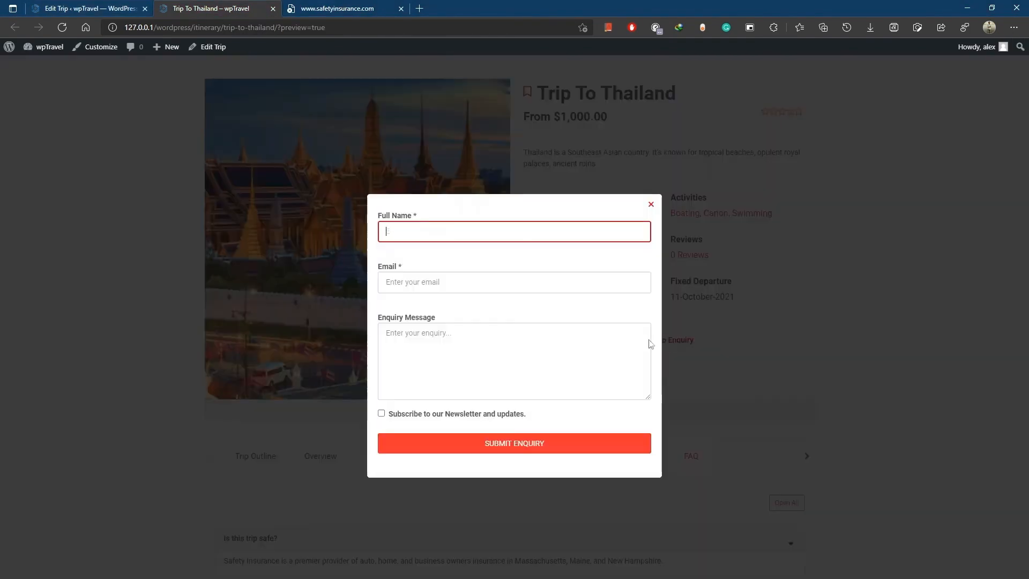
key("ctrl+shift+Tab")
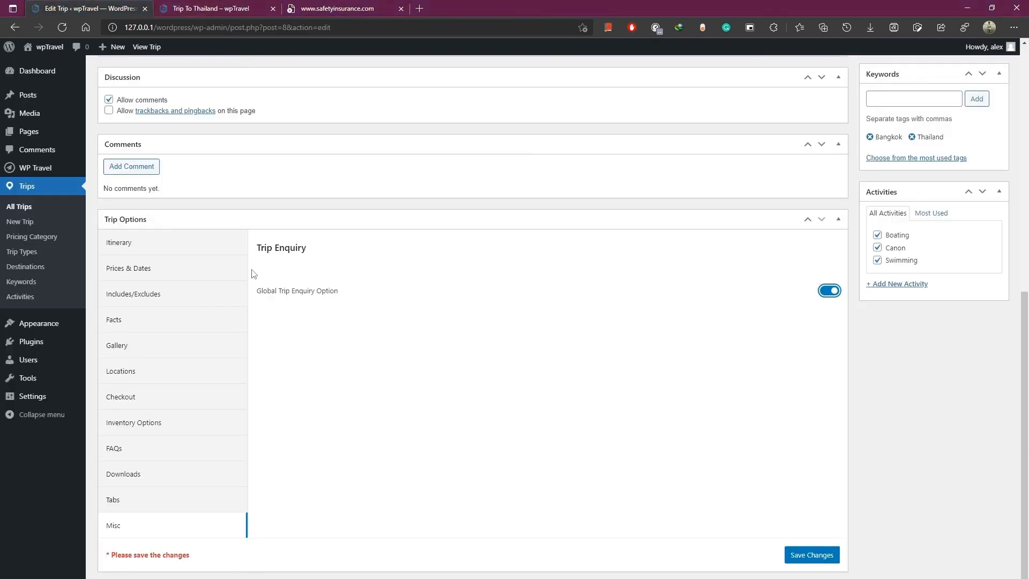
Look over the trip's publishing settings and add a new trip type named Family
scroll(333, 411, "up", 8)
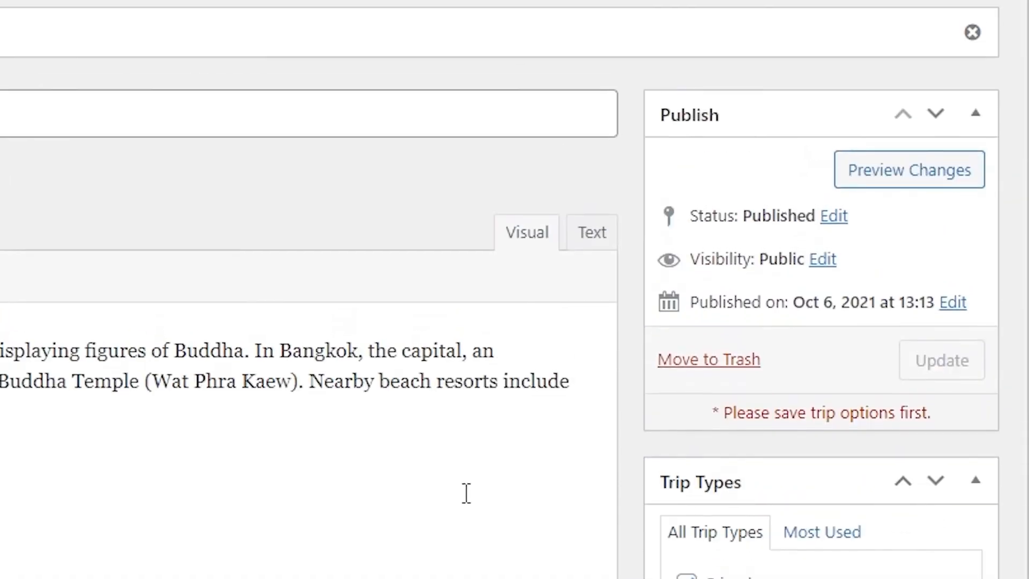
scroll(467, 493, "down", 5)
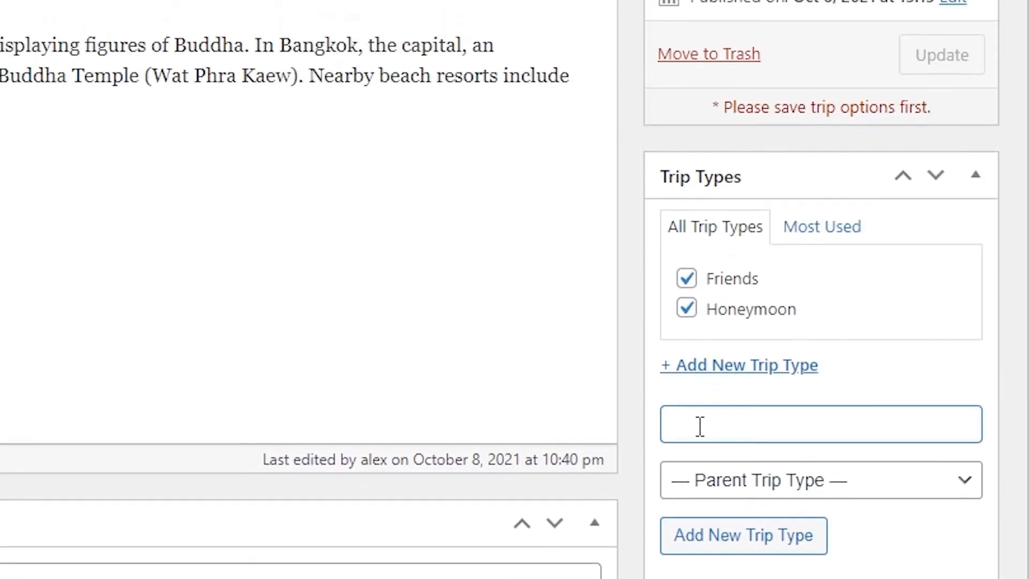
type("Family")
key("Return")
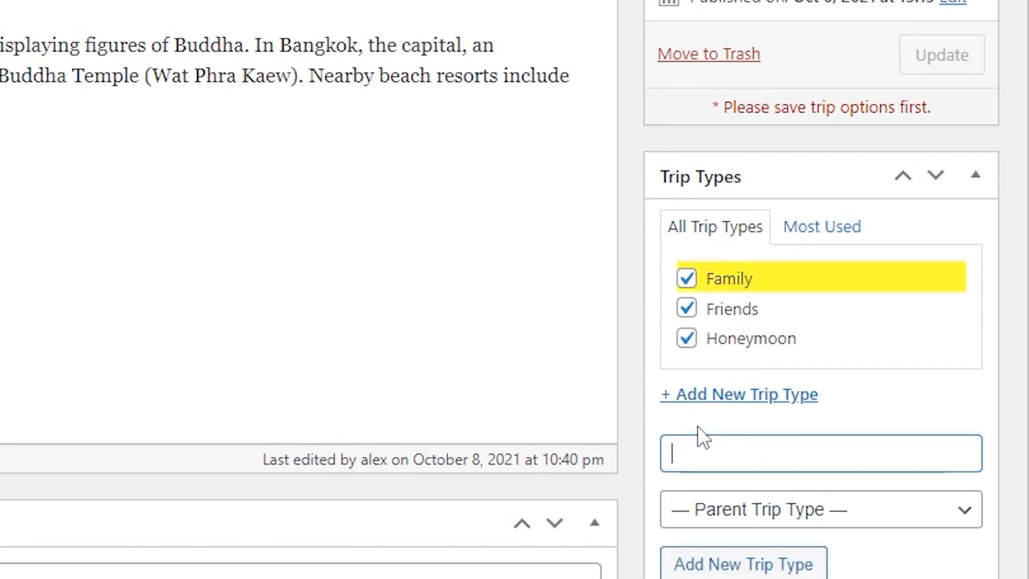
Toggle the Family, Friends and Honeymoon trip types assigned to the trip
left_click(687, 283)
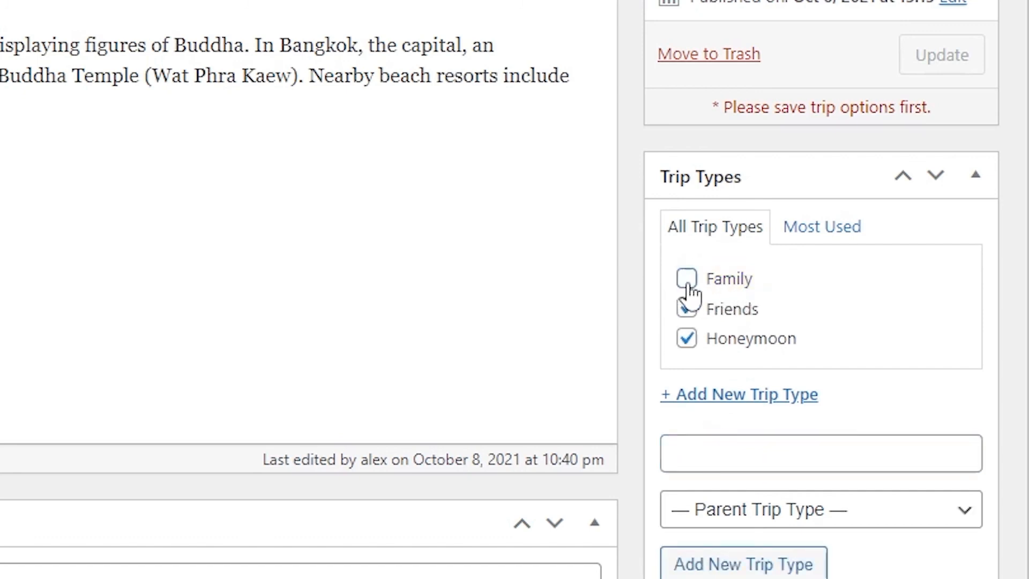
left_click(688, 282)
left_click(688, 313)
left_click(686, 313)
left_click(686, 282)
left_click(688, 307)
left_click(688, 337)
left_click(687, 307)
Add the keyword Trip to the trip and review its assigned destinations and activities
scroll(712, 391, "down", 6)
scroll(730, 386, "up", 2)
scroll(715, 266, "up", 1)
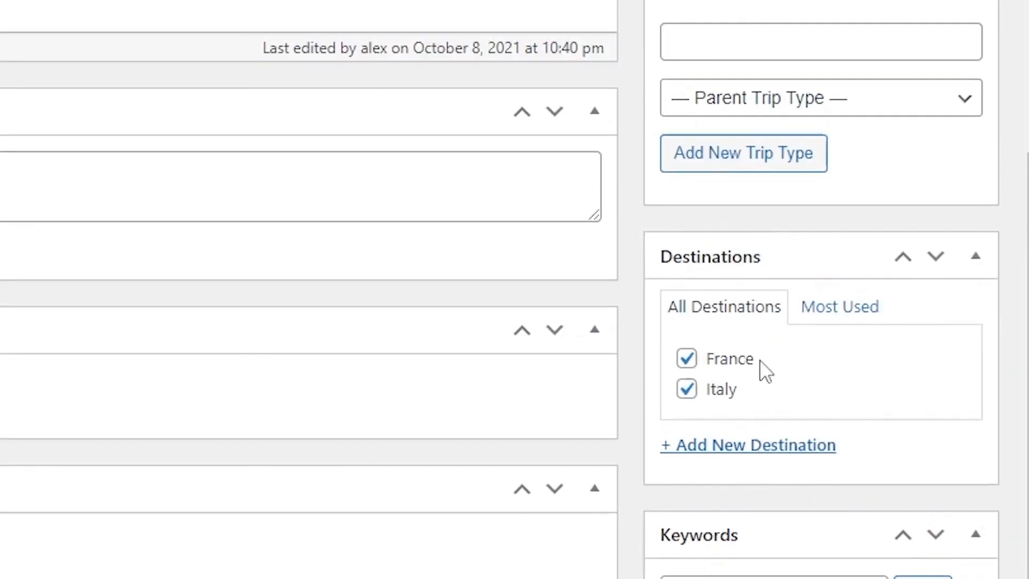
scroll(724, 444, "down", 2)
scroll(738, 345, "down", 3)
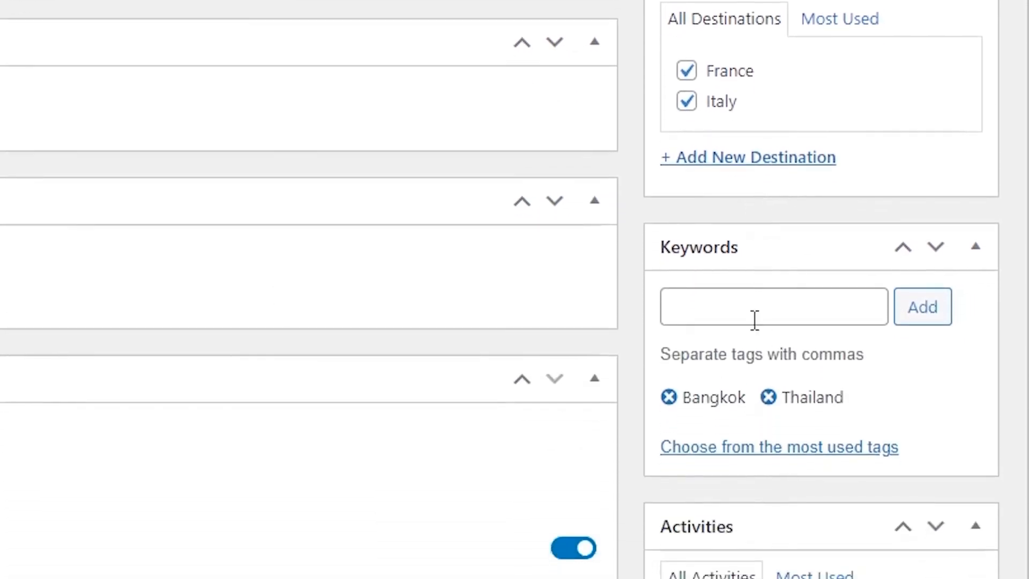
left_click(739, 301)
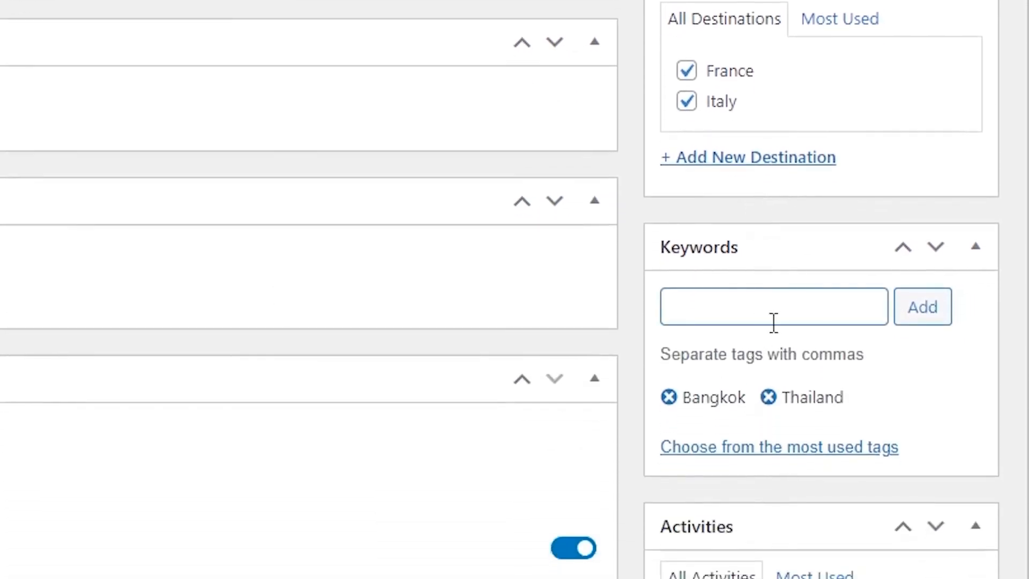
scroll(779, 320, "down", 8)
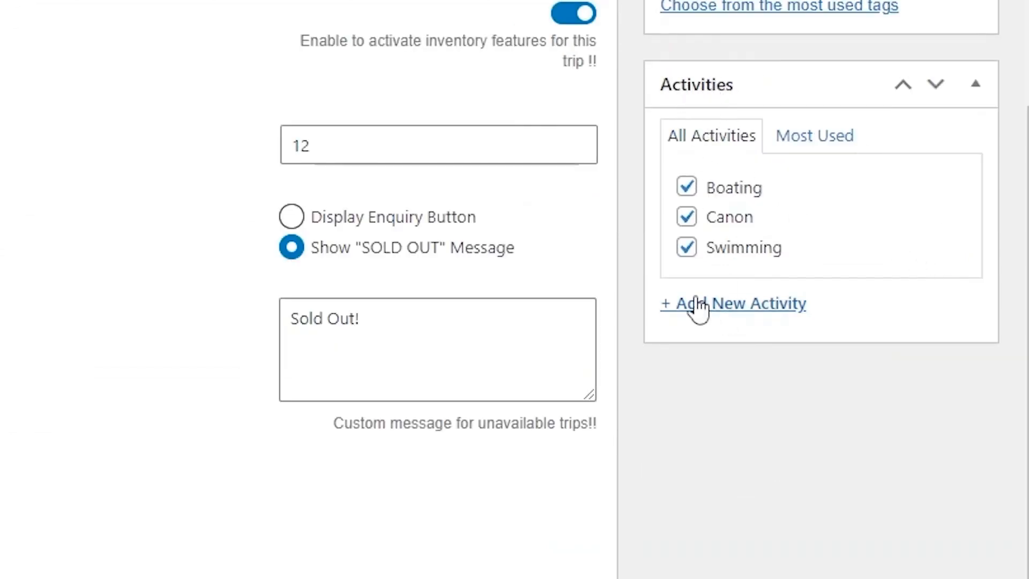
scroll(694, 317, "up", 5)
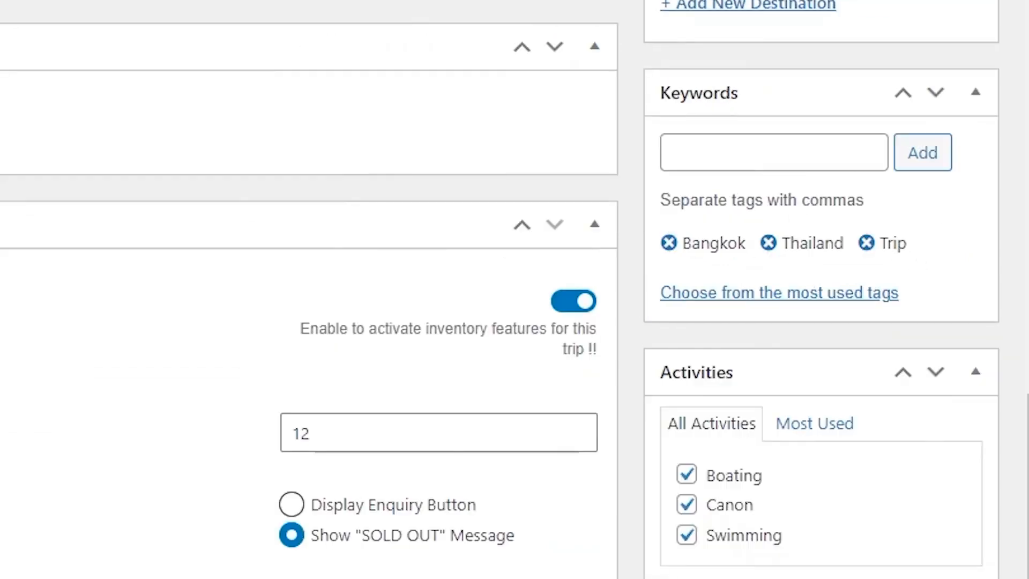